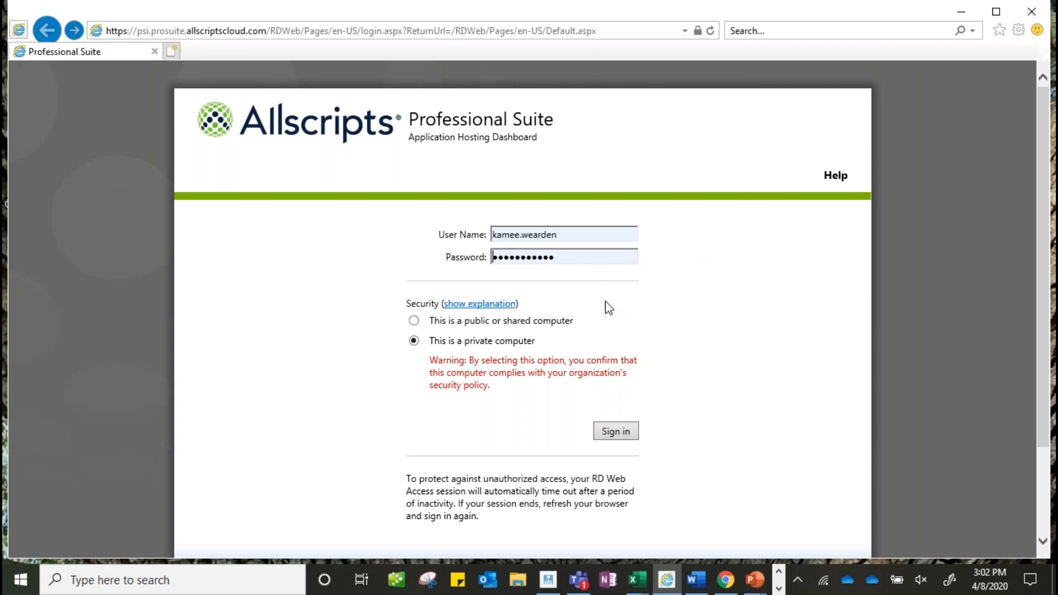
# - Sign in to the Professional Suite portal and launch the Clinical Module from the Mountain folder
pyautogui.click(613, 429)
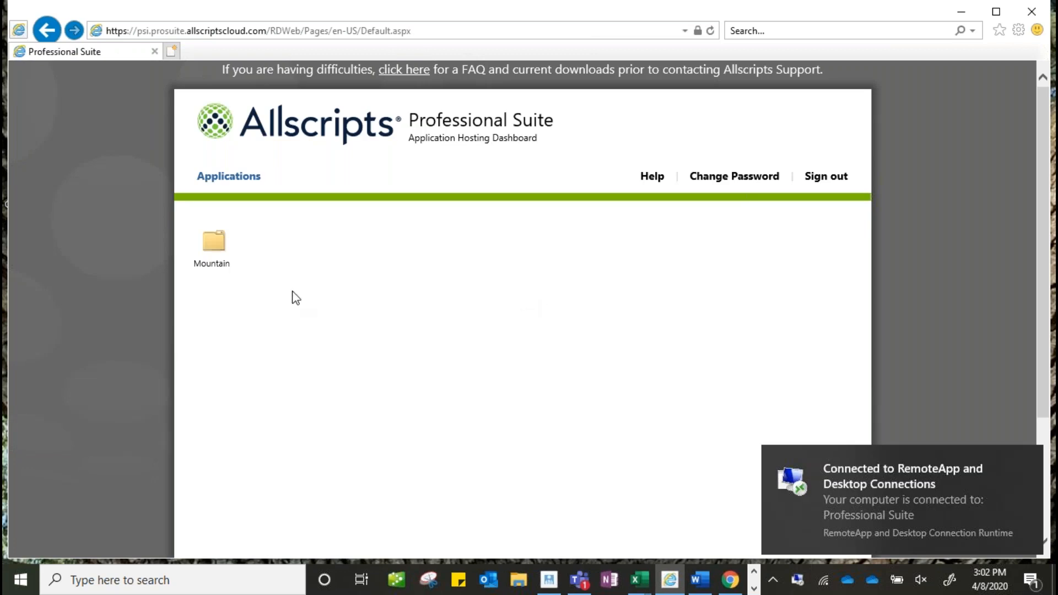
pyautogui.click(215, 248)
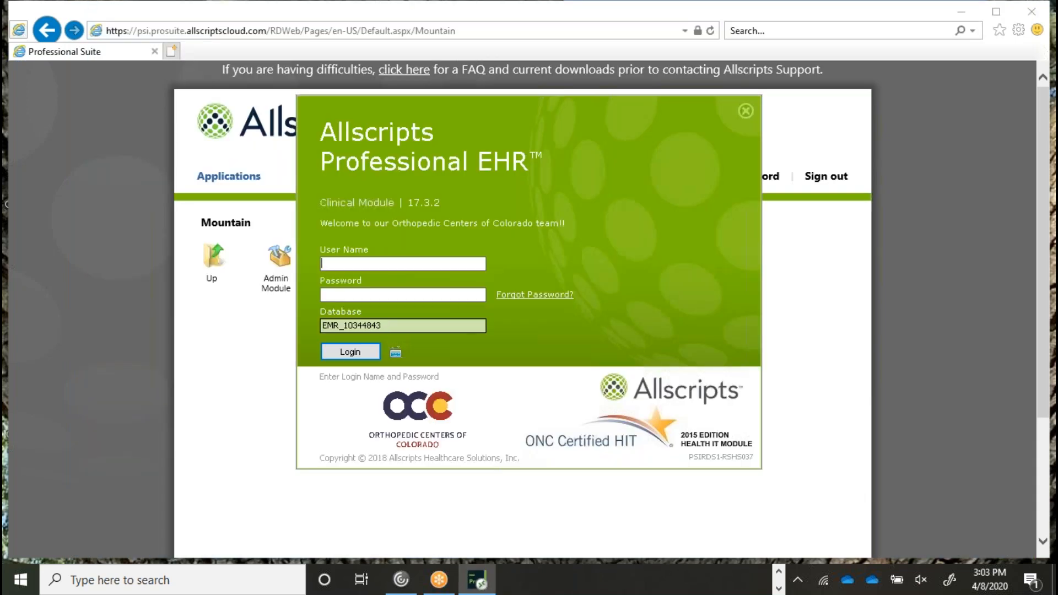
# - Log in with the user name and password and dismiss the configuration warning
pyautogui.press('Return')
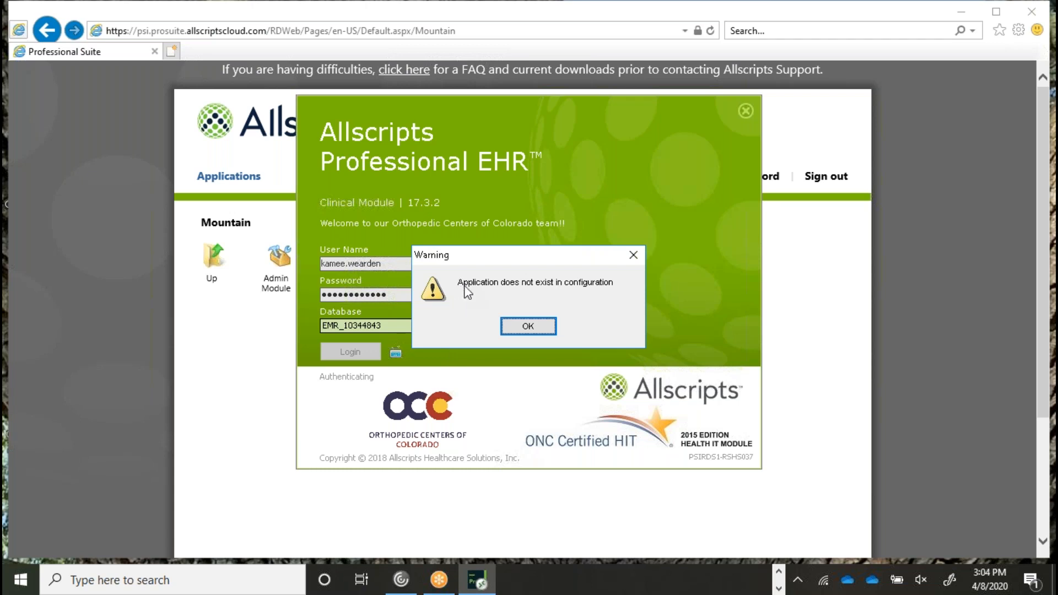
pyautogui.click(540, 326)
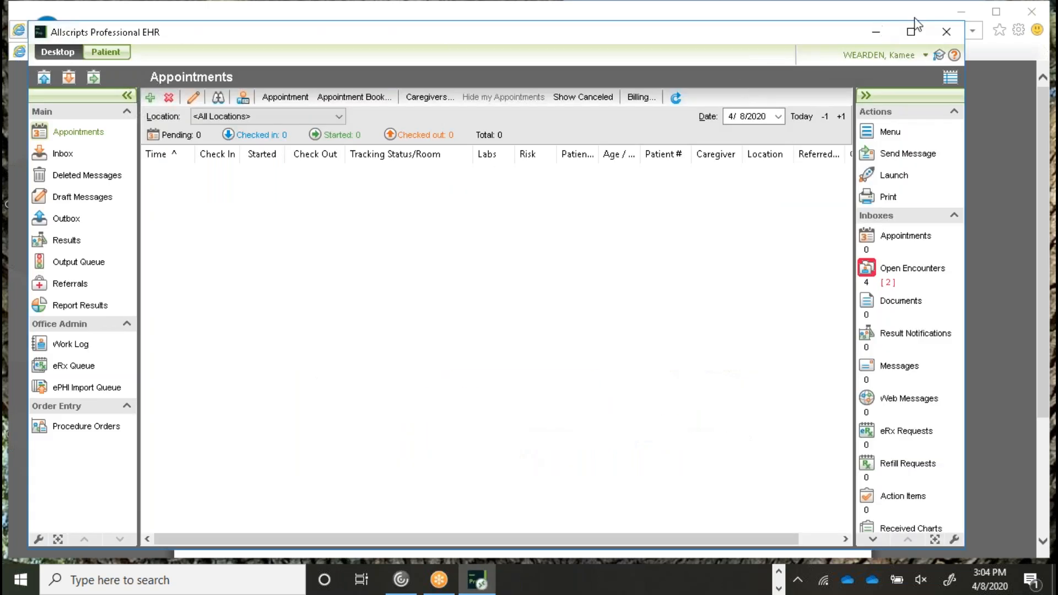
# - Maximize the EHR window to fill the screen
pyautogui.click(911, 31)
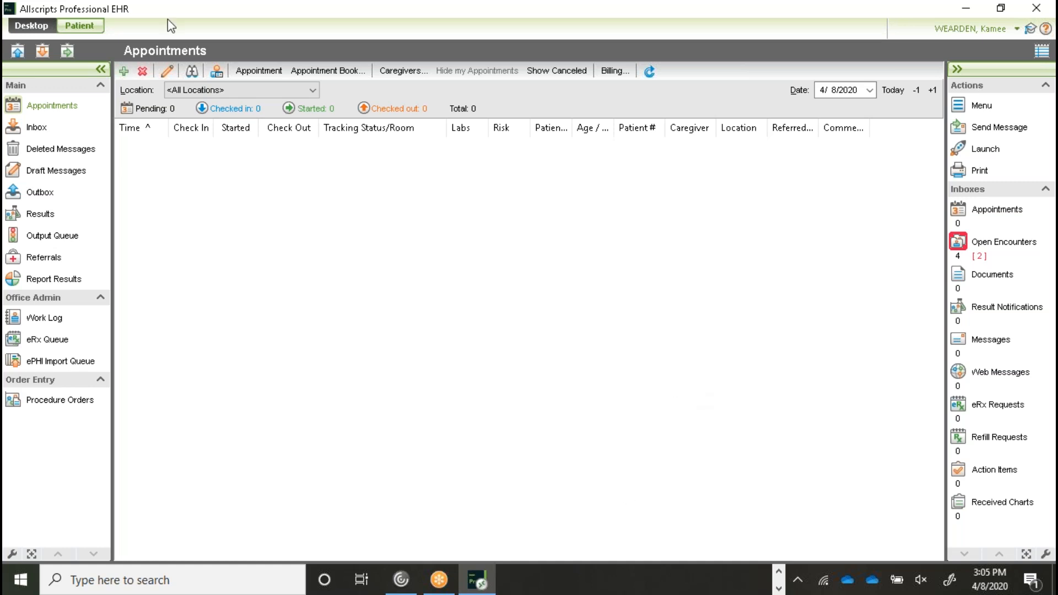
# - Search training patients by the test patient's last and first name and open their record
pyautogui.click(84, 27)
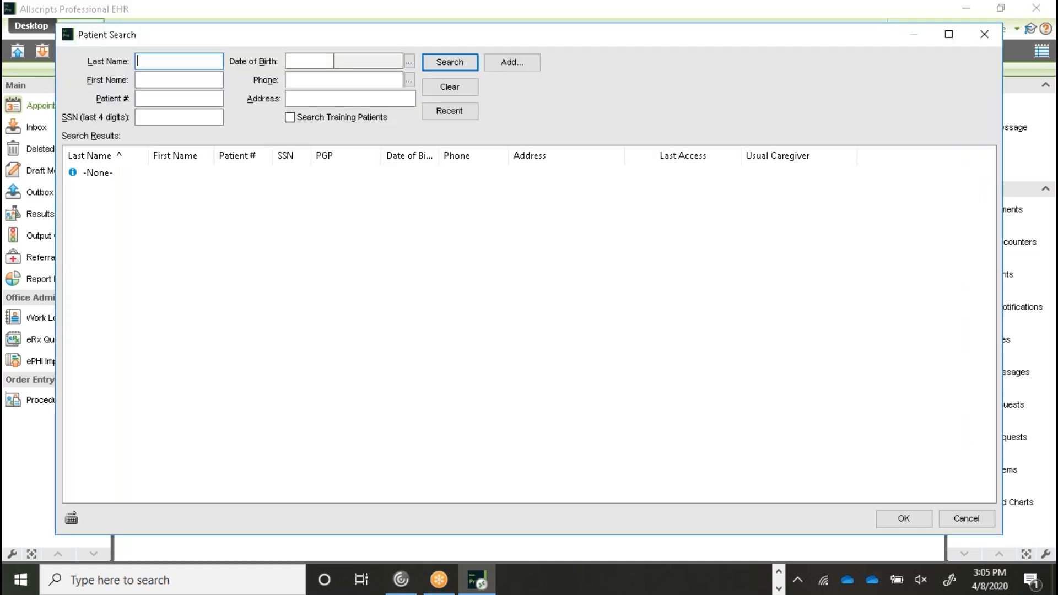
pyautogui.write('weasden')
pyautogui.press('BackSpace')
pyautogui.press('BackSpace')
pyautogui.press('BackSpace')
pyautogui.press('BackSpace')
pyautogui.press('BackSpace')
pyautogui.press('BackSpace')
pyautogui.press('BackSpace')
pyautogui.write('testwear')
pyautogui.press('Tab')
pyautogui.write('kamee')
pyautogui.click(289, 117)
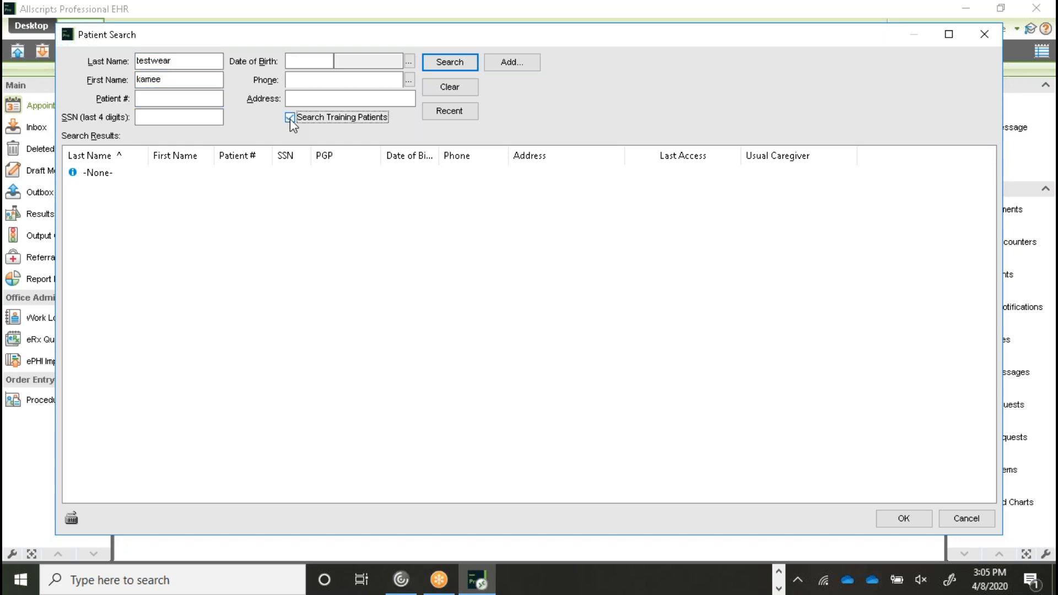
pyautogui.click(448, 66)
pyautogui.doubleClick(253, 189)
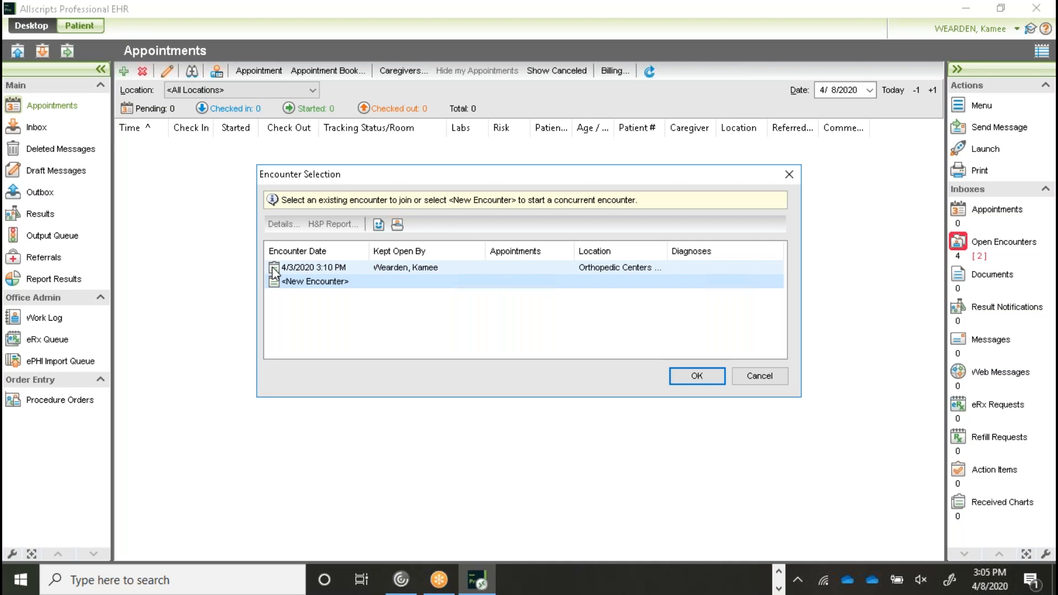
# - Join the existing 4/3/2020 3:10 PM Orthopedic Centers encounter
pyautogui.doubleClick(359, 269)
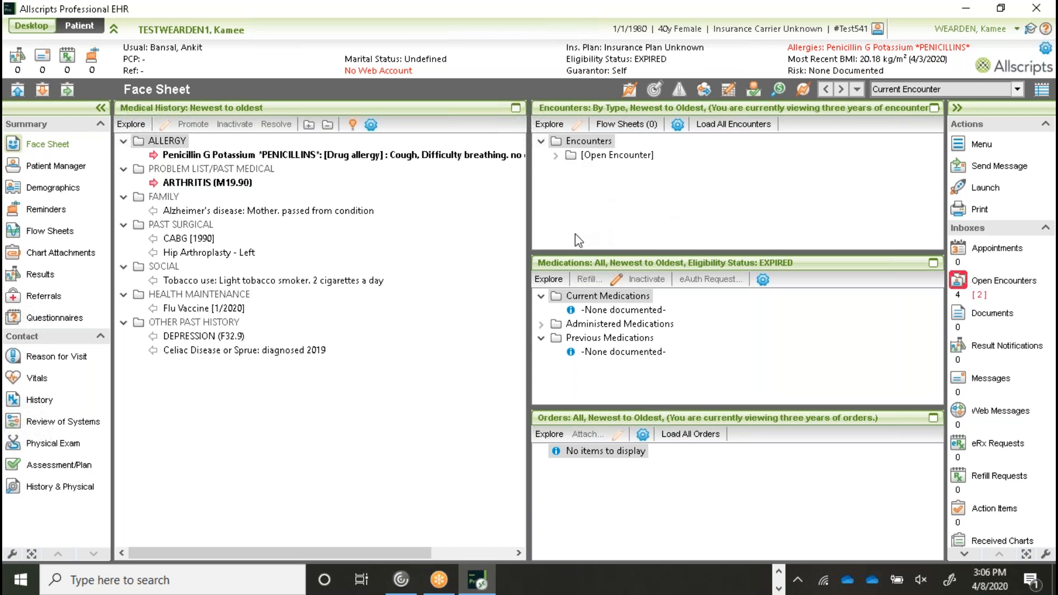
# - Expand and restore the Encounters pane, then return to the Appointments desktop
pyautogui.click(933, 110)
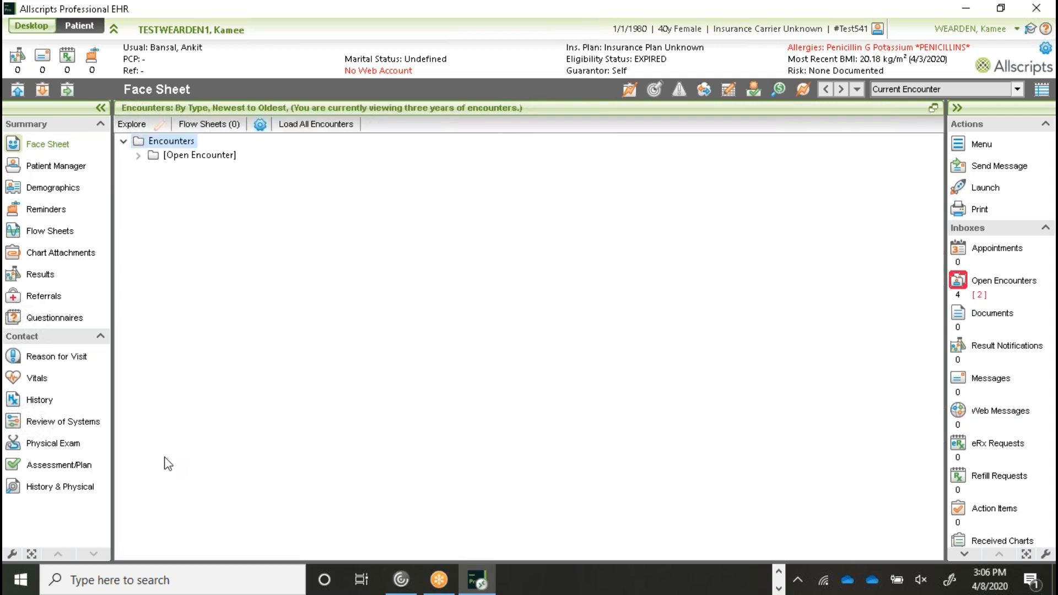
pyautogui.click(934, 110)
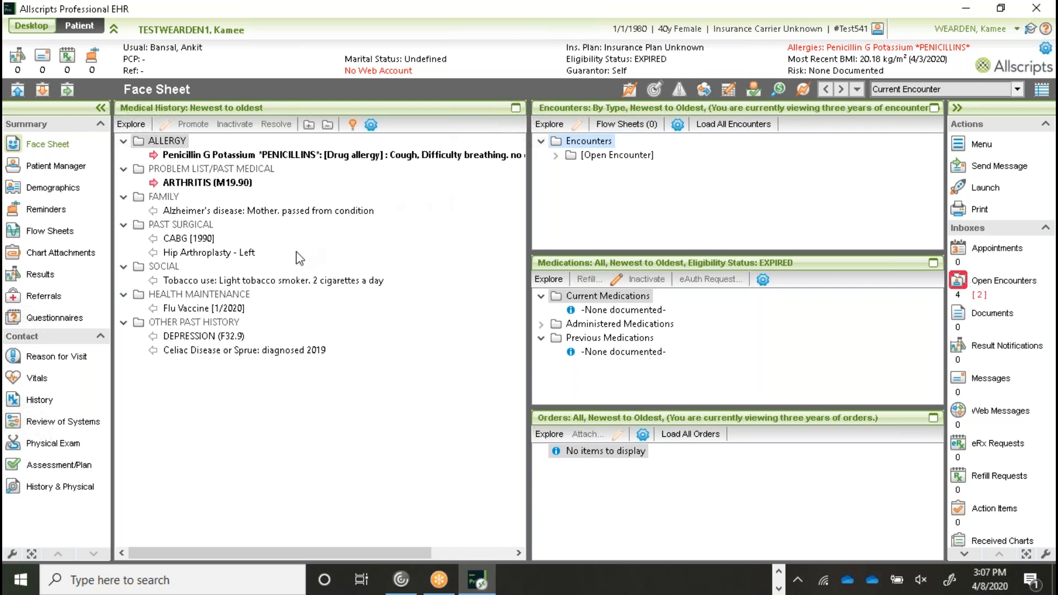
pyautogui.click(32, 28)
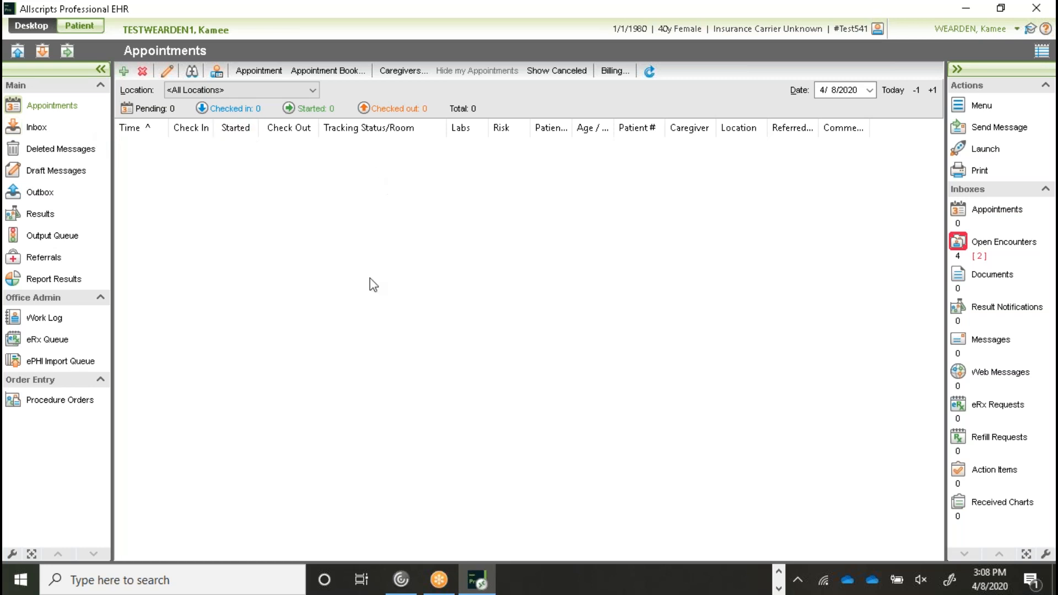
# - Return to the loaded test patient's Face Sheet
pyautogui.click(82, 28)
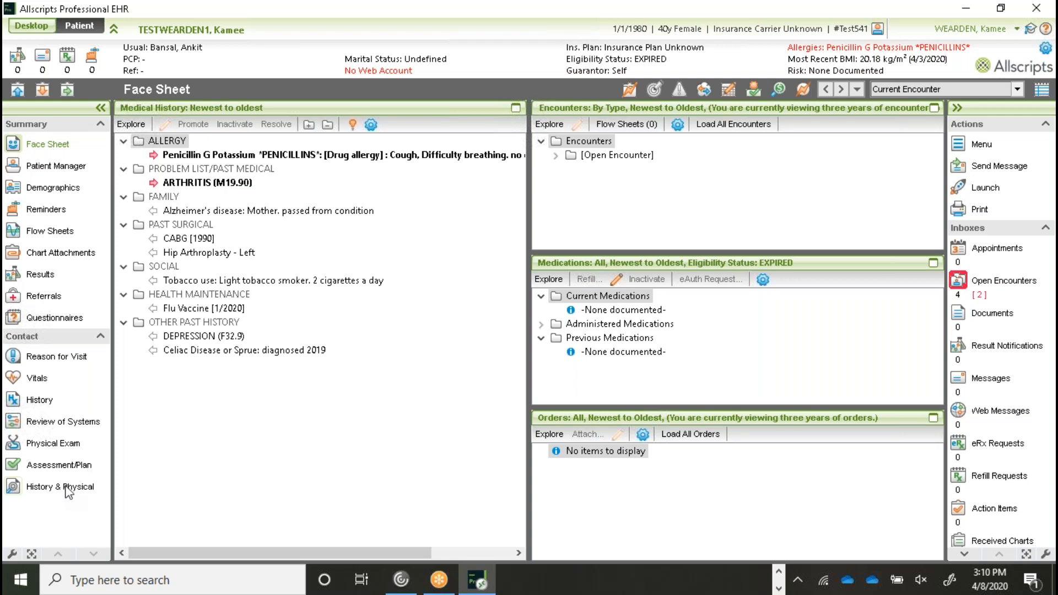
# - Open the Physical Exam page showing the 4/3/2020 vitals and exam sections
pyautogui.click(54, 444)
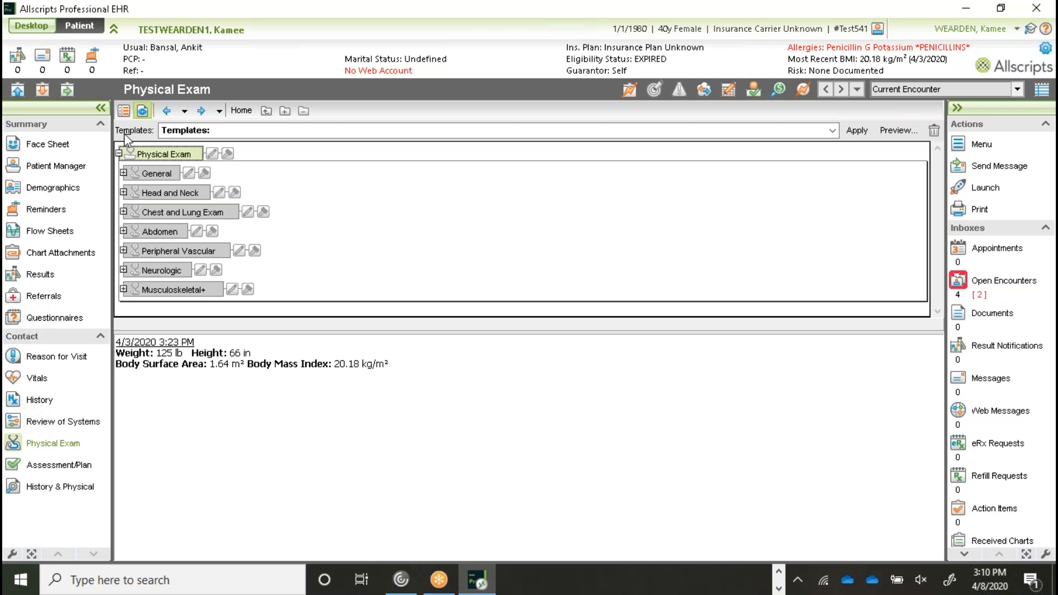
# - Open and close the exam Templates list without applying any template
pyautogui.click(184, 133)
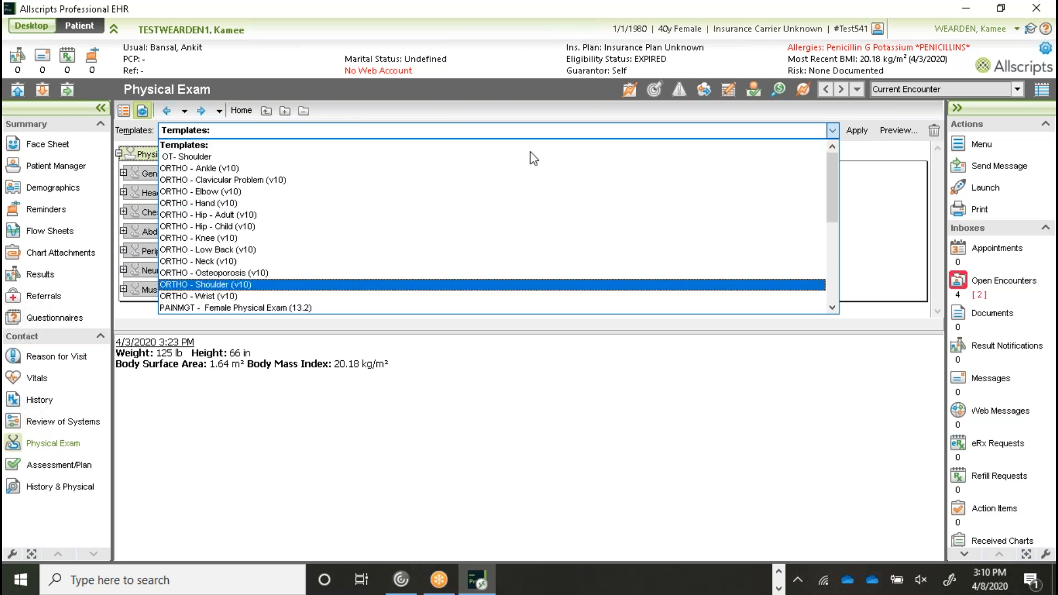
pyautogui.click(834, 133)
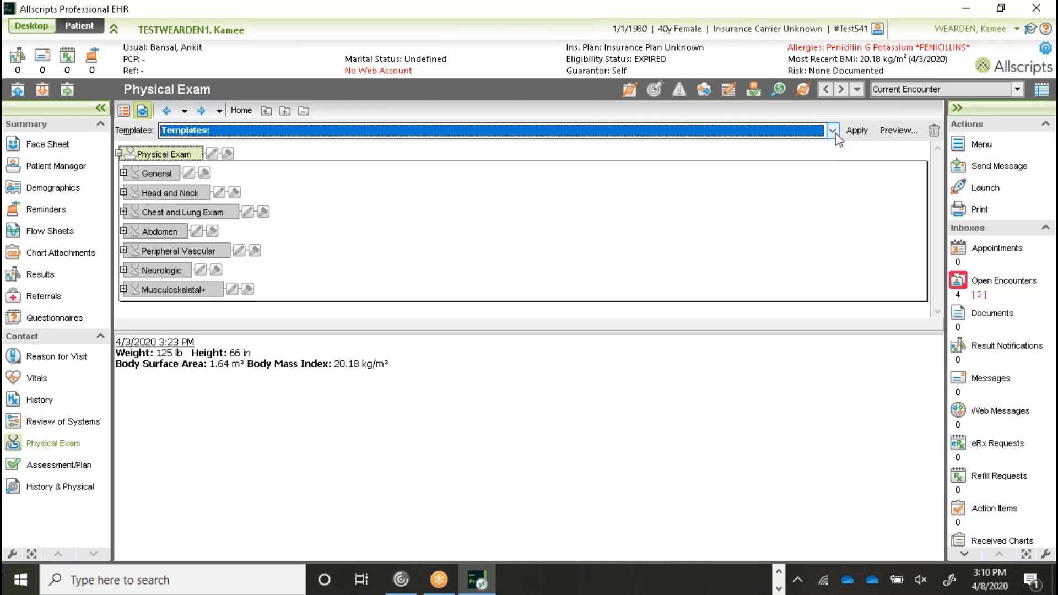
pyautogui.click(833, 133)
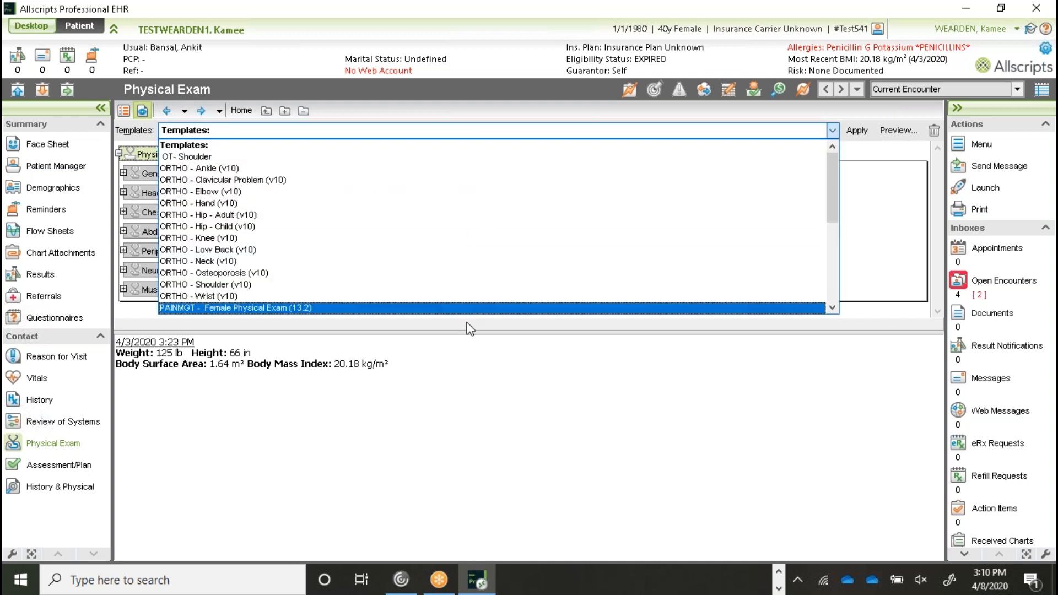
pyautogui.click(833, 131)
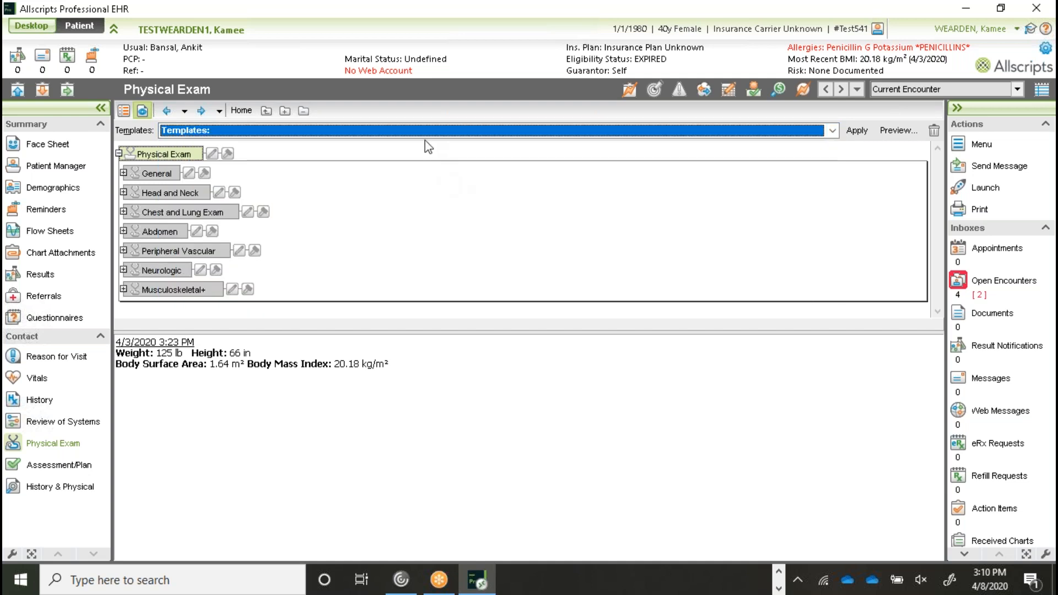
# - View the History & Physical report, then the Face Sheet, and start a new patient search
pyautogui.click(44, 92)
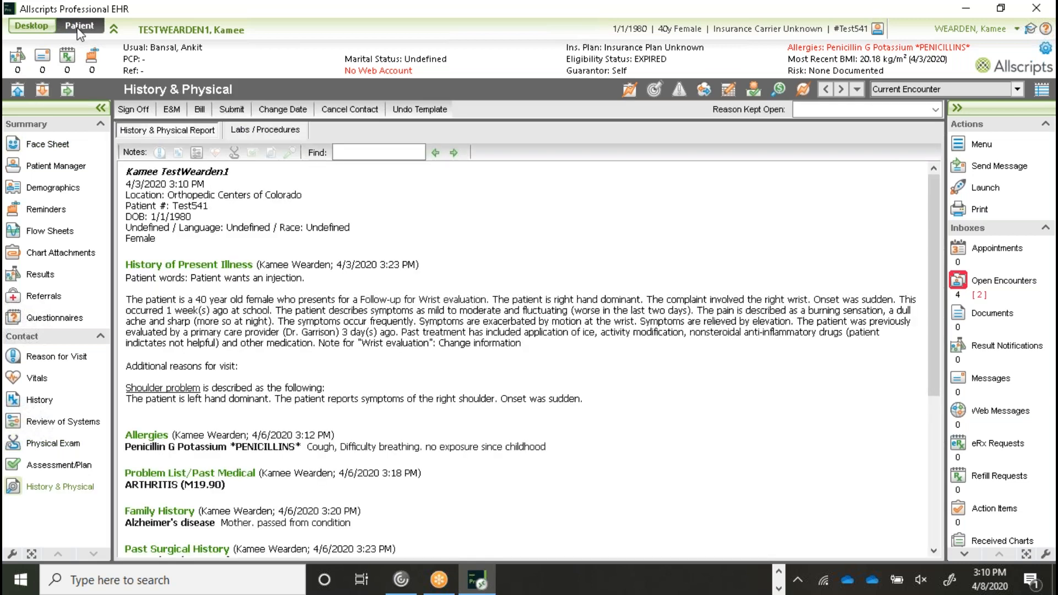
pyautogui.click(48, 140)
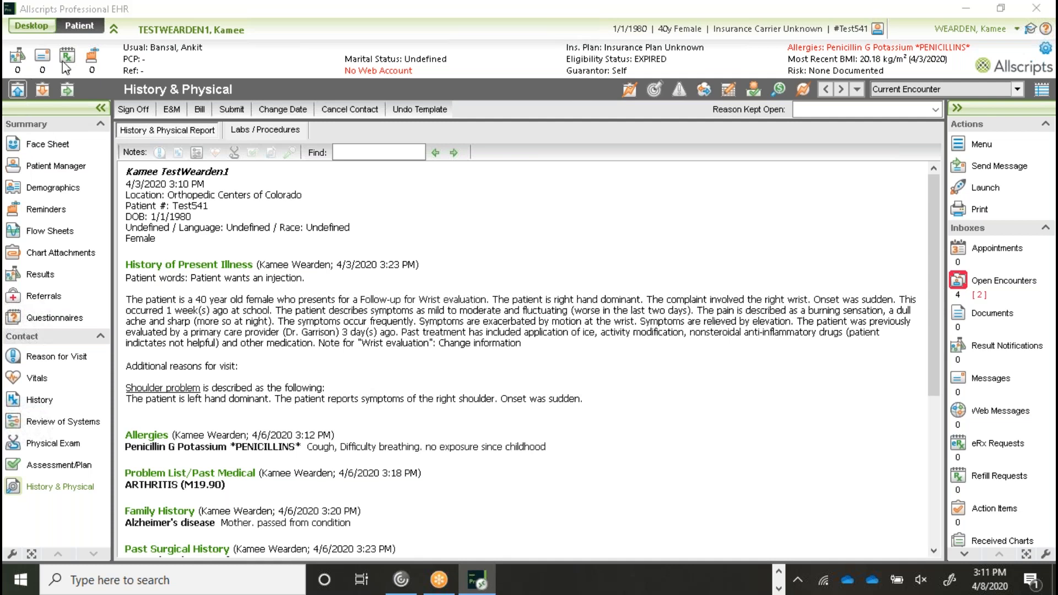
pyautogui.click(20, 93)
# - Search for the other test patient by last name 'test' and their first name
pyautogui.write('te')
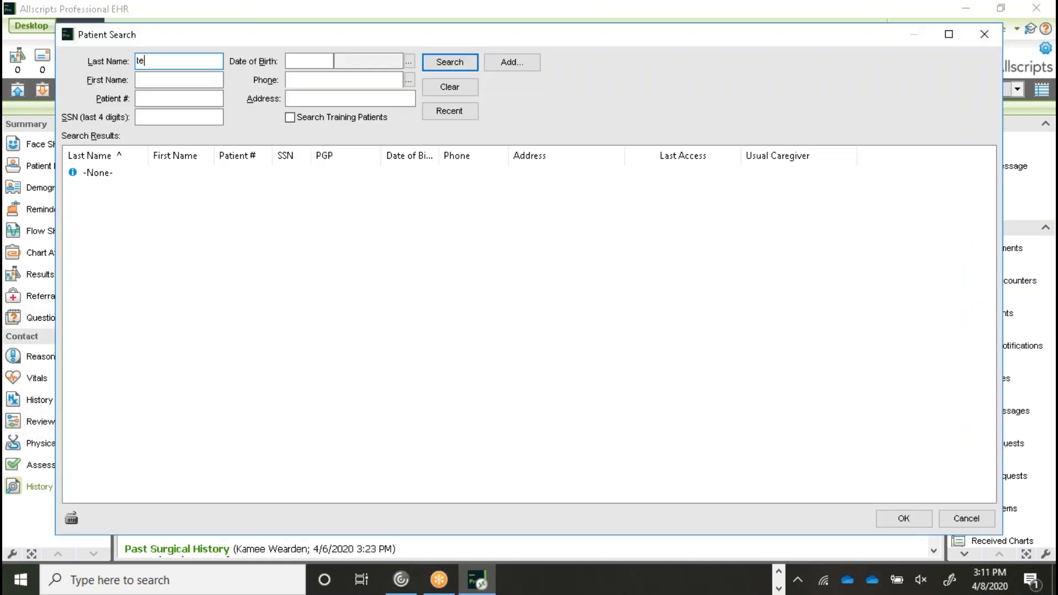
pyautogui.write('stwearden')
pyautogui.press('Tab')
pyautogui.hotkey('shift', 'Tab')
pyautogui.press('BackSpace')
pyautogui.write('test')
pyautogui.press('Tab')
pyautogui.write('brian')
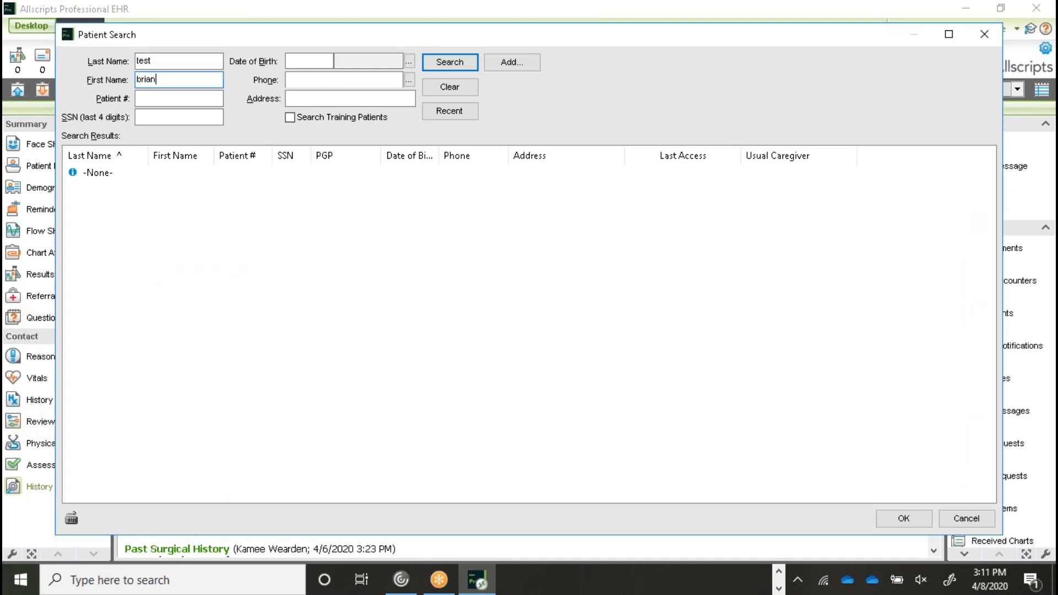
pyautogui.click(446, 65)
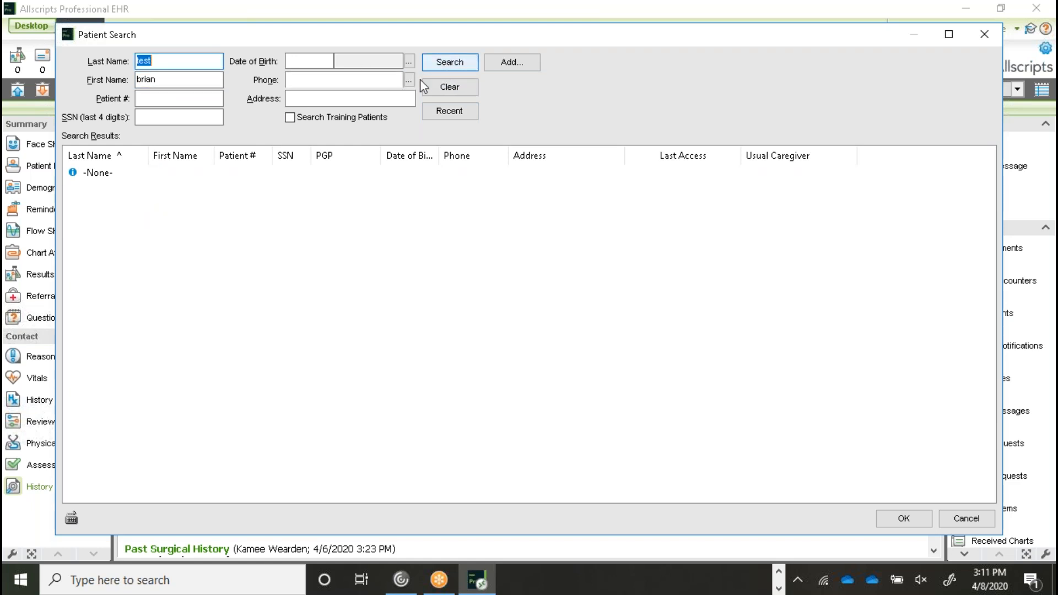
# - Rerun the search by last name only, then with first name and training patients included
pyautogui.click(197, 61)
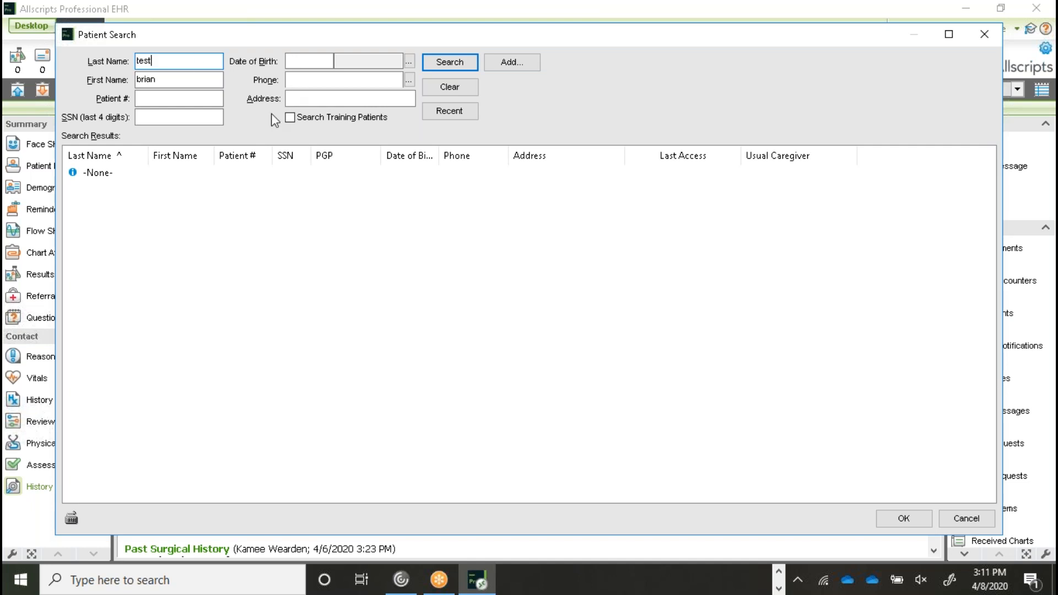
pyautogui.click(192, 82)
pyautogui.press('BackSpace')
pyautogui.press('BackSpace')
pyautogui.press('BackSpace')
pyautogui.press('BackSpace')
pyautogui.press('BackSpace')
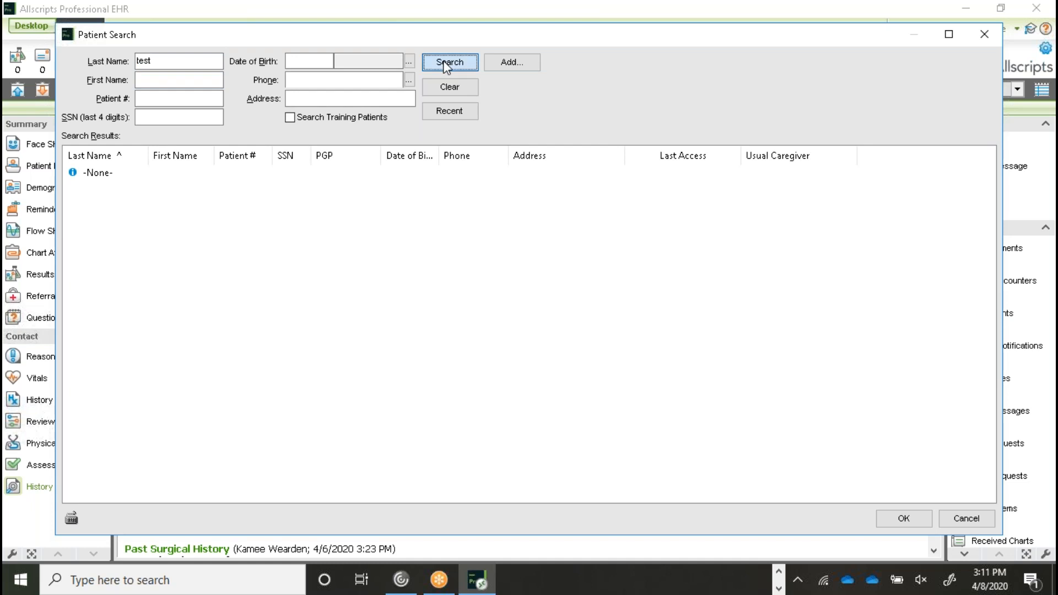
pyautogui.click(444, 62)
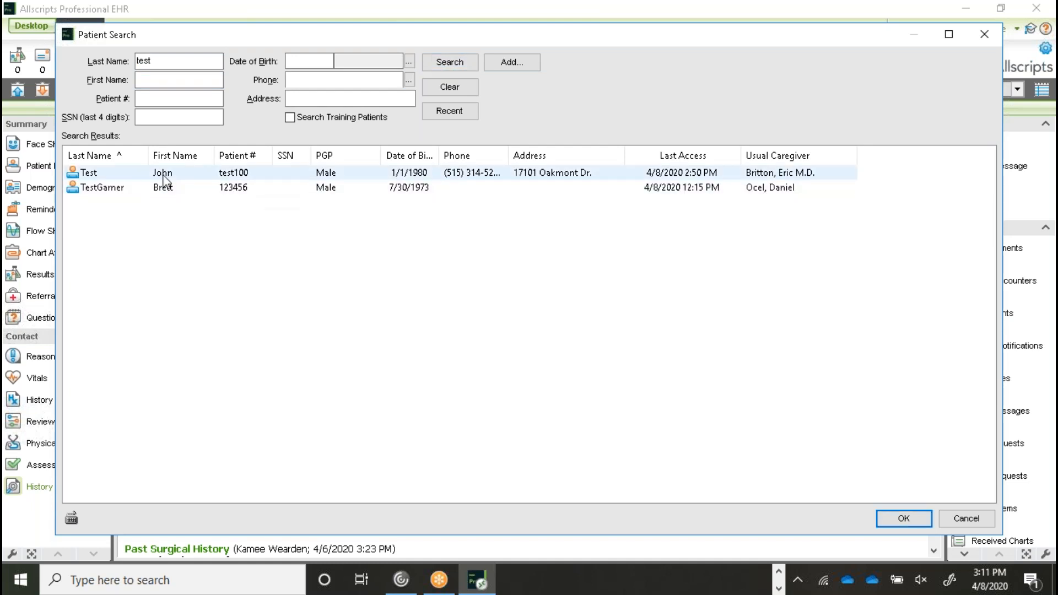
pyautogui.click(202, 84)
pyautogui.write('brian')
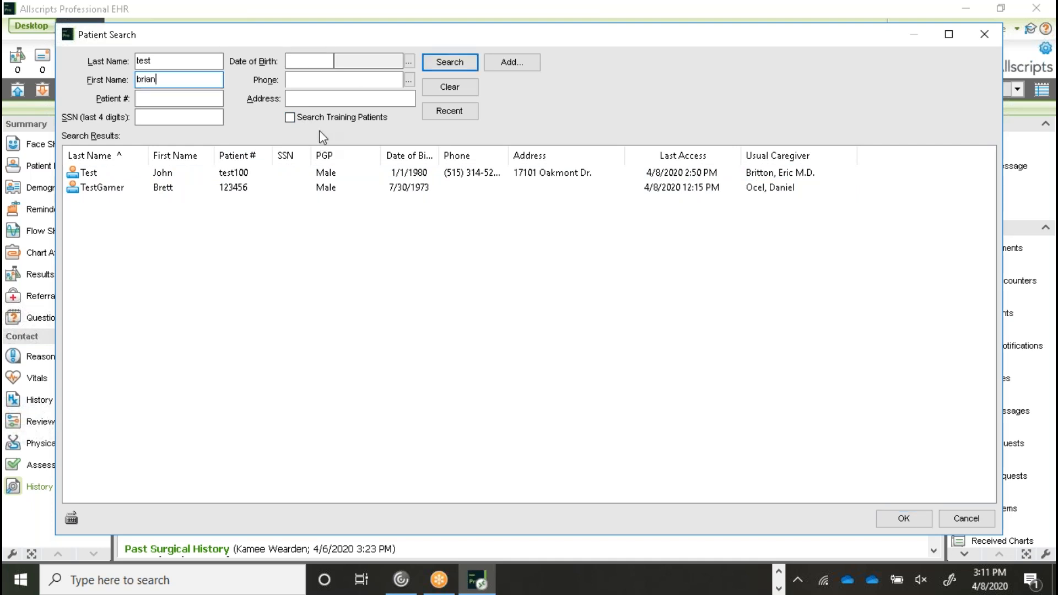
pyautogui.click(290, 117)
pyautogui.click(446, 66)
# - Open the matching patient's chart in its encounter and request the Physical Exam
pyautogui.doubleClick(177, 173)
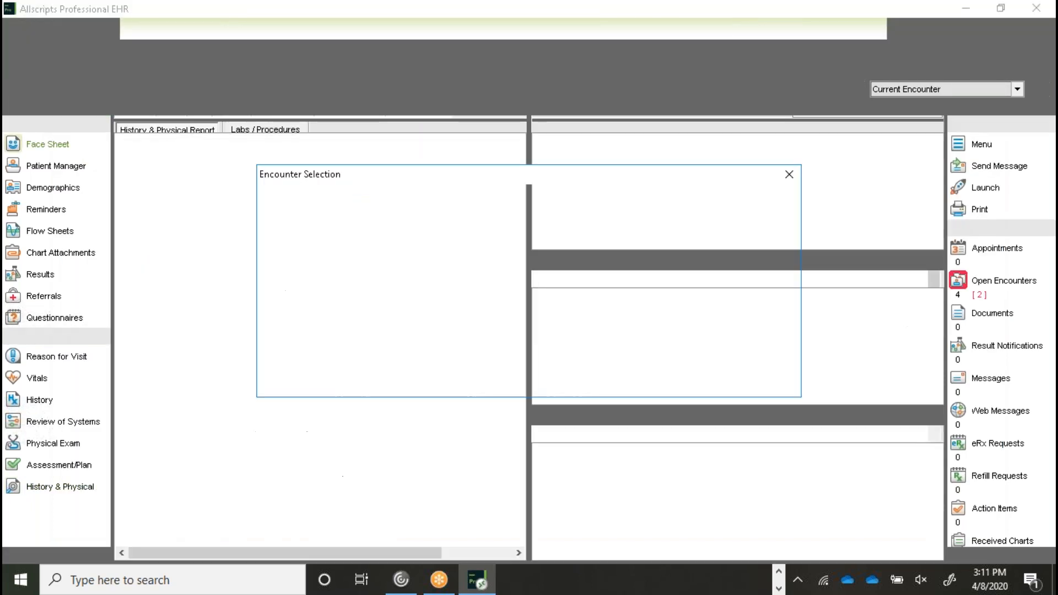
pyautogui.doubleClick(450, 268)
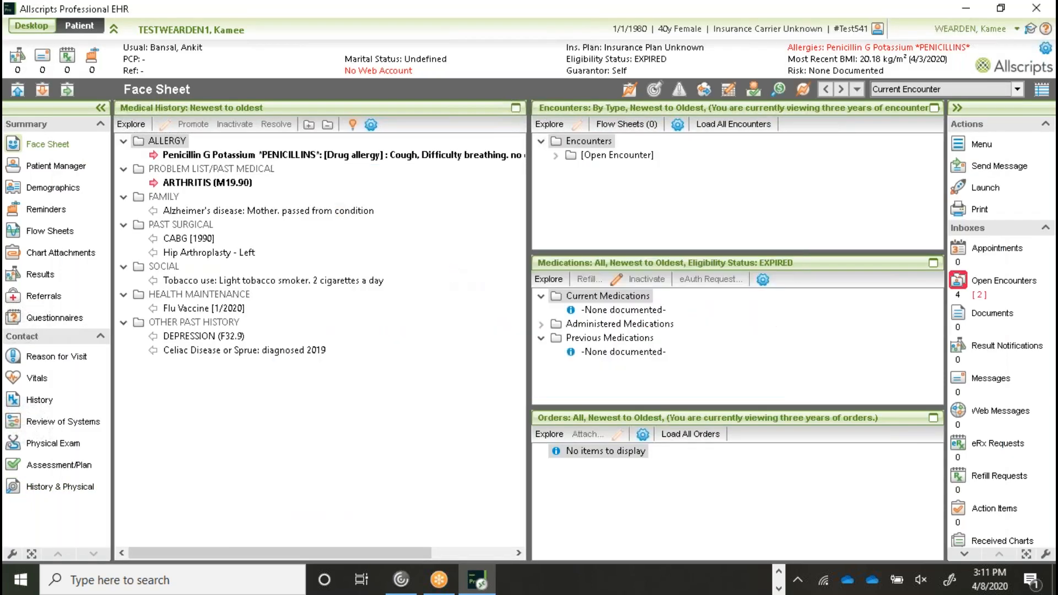
pyautogui.click(59, 447)
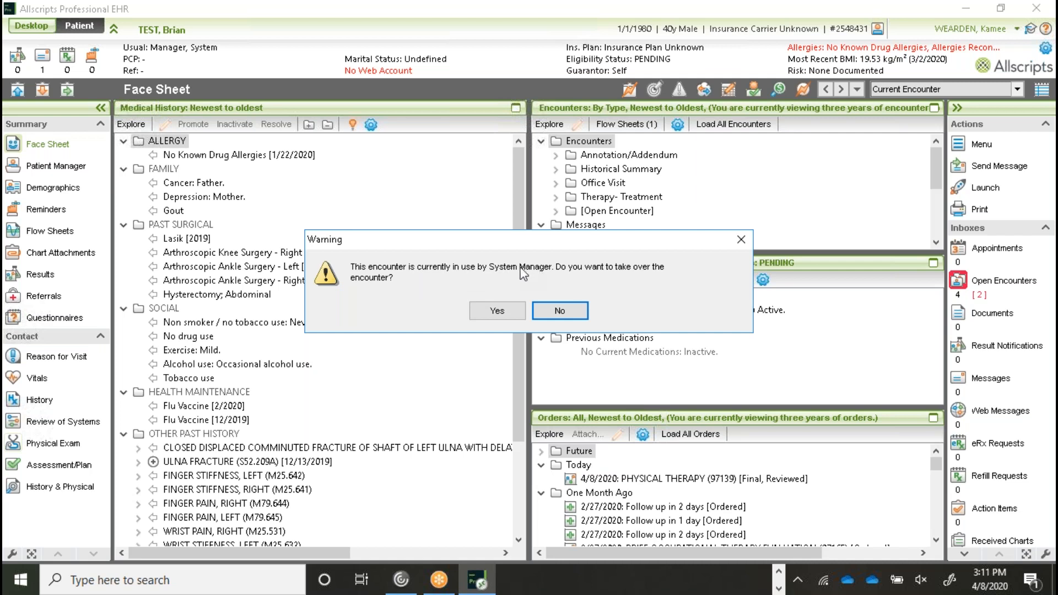
# - Take over the in-use encounter and list the Physical Exam templates, including ORTHO ones
pyautogui.click(498, 311)
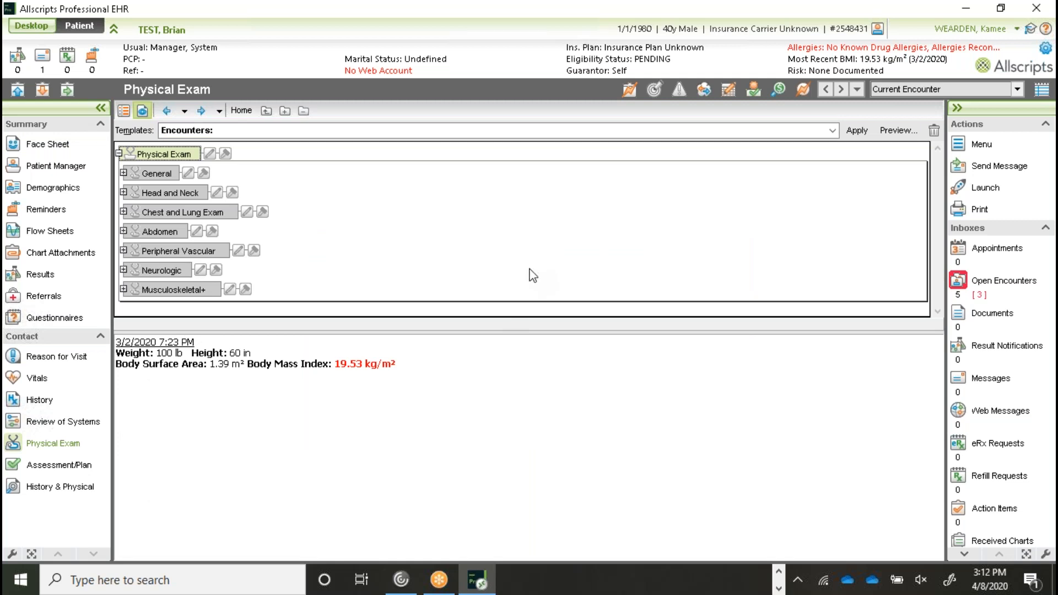
pyautogui.click(833, 131)
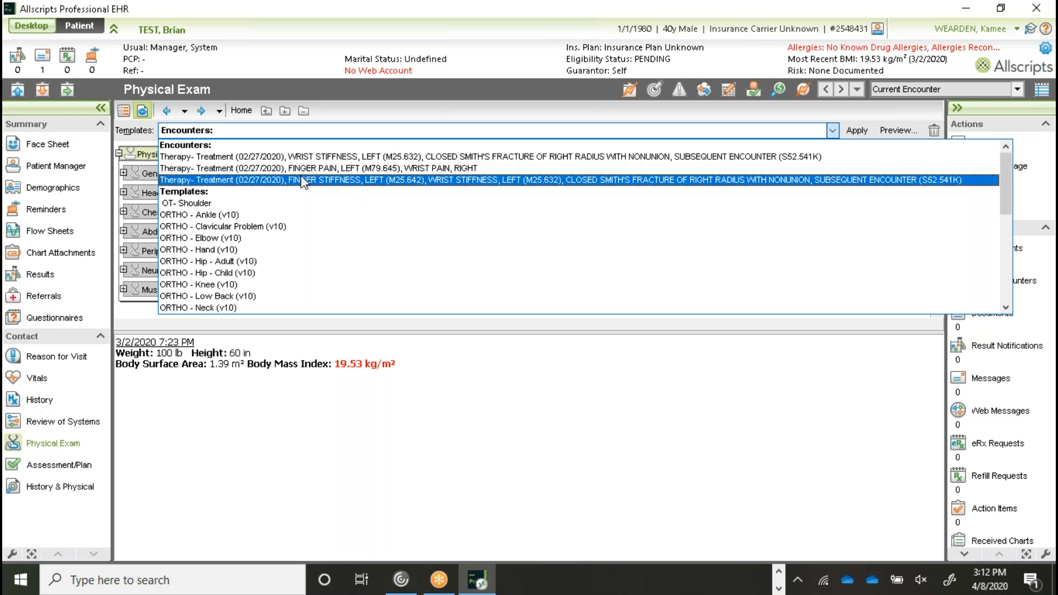
# - Search for another test patient by last and first name, with training patients included
pyautogui.click(18, 89)
pyautogui.click(19, 90)
pyautogui.write('test')
pyautogui.press('Tab')
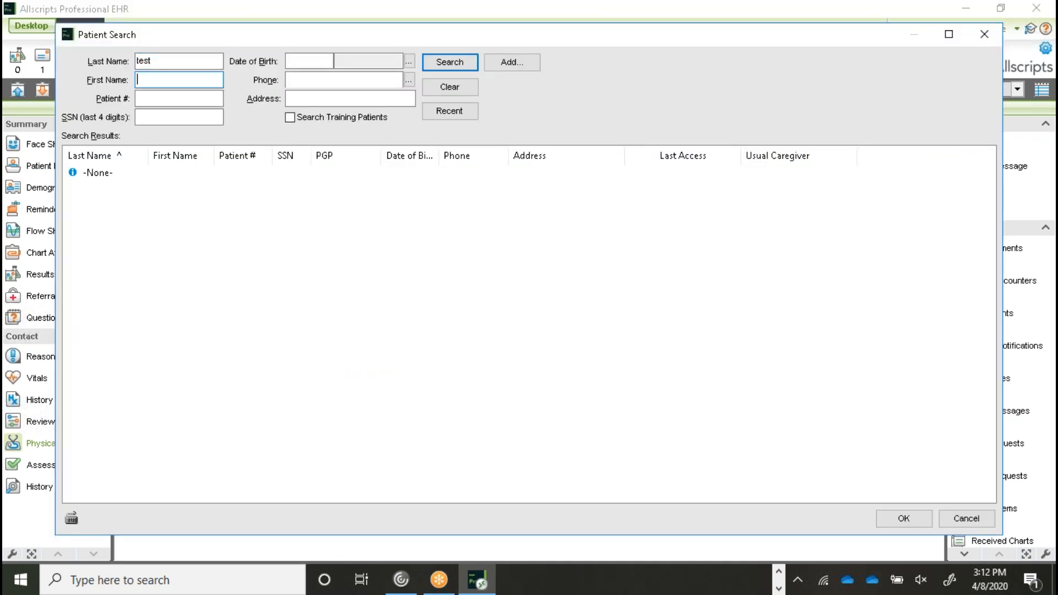
pyautogui.write('kamee')
pyautogui.click(160, 60)
pyautogui.write('wear')
pyautogui.press('Return')
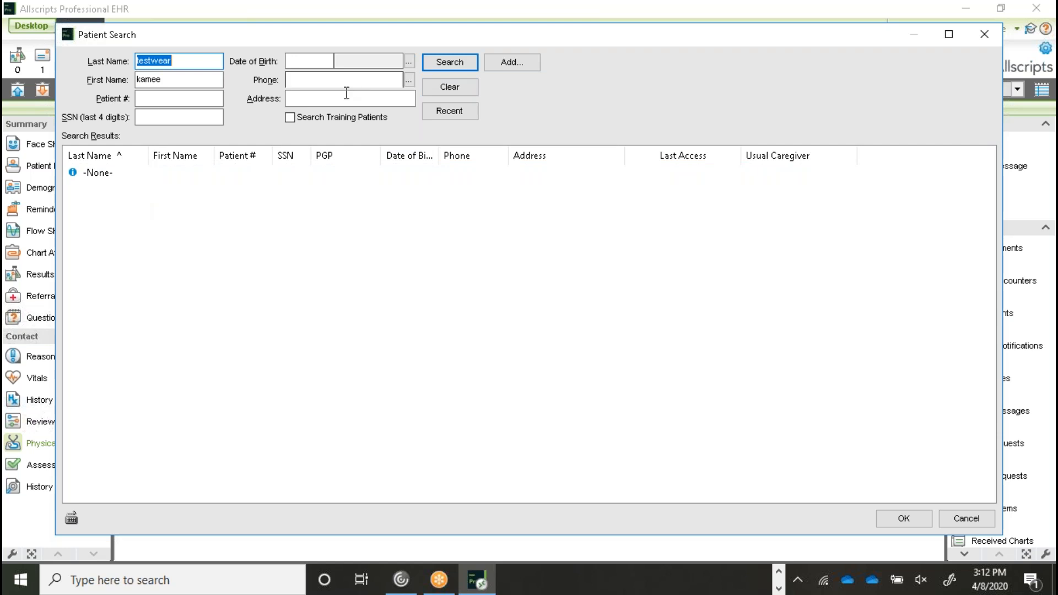
pyautogui.click(340, 118)
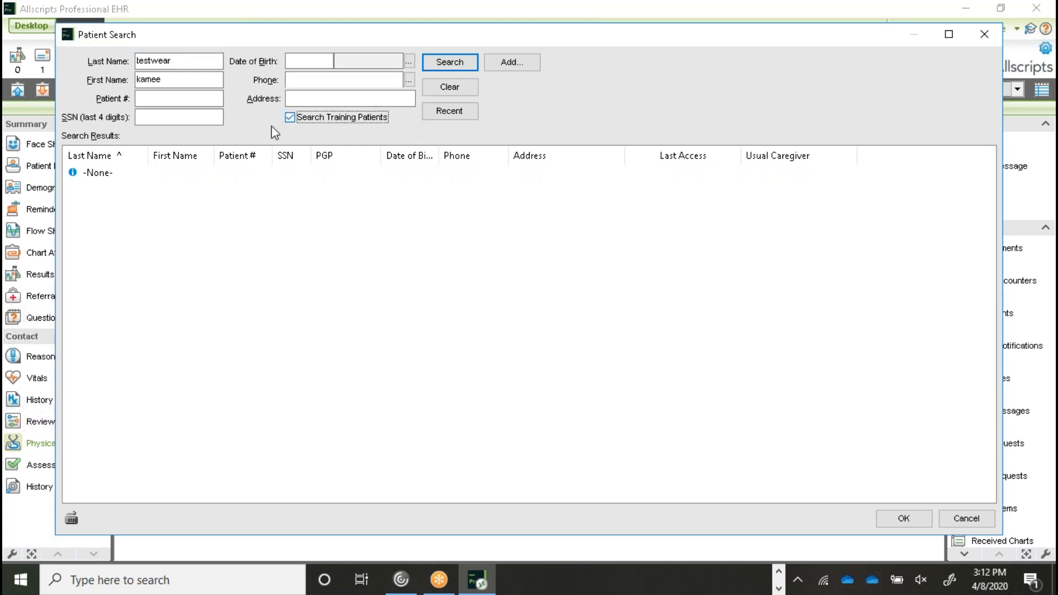
pyautogui.click(451, 63)
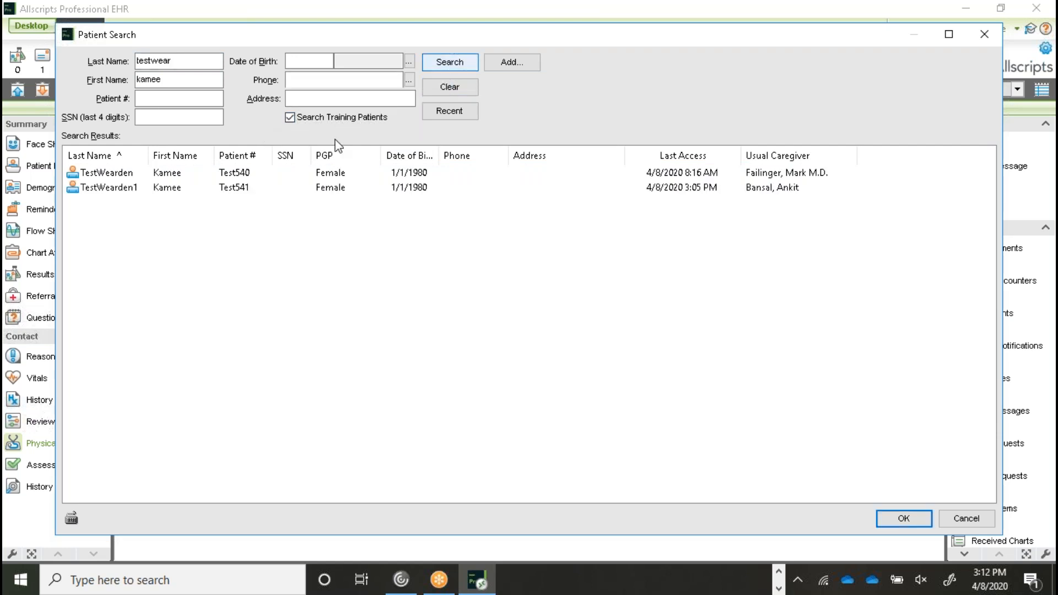
# - Open the second matching patient's first encounter, go to Physical Exam, and list its templates
pyautogui.doubleClick(191, 190)
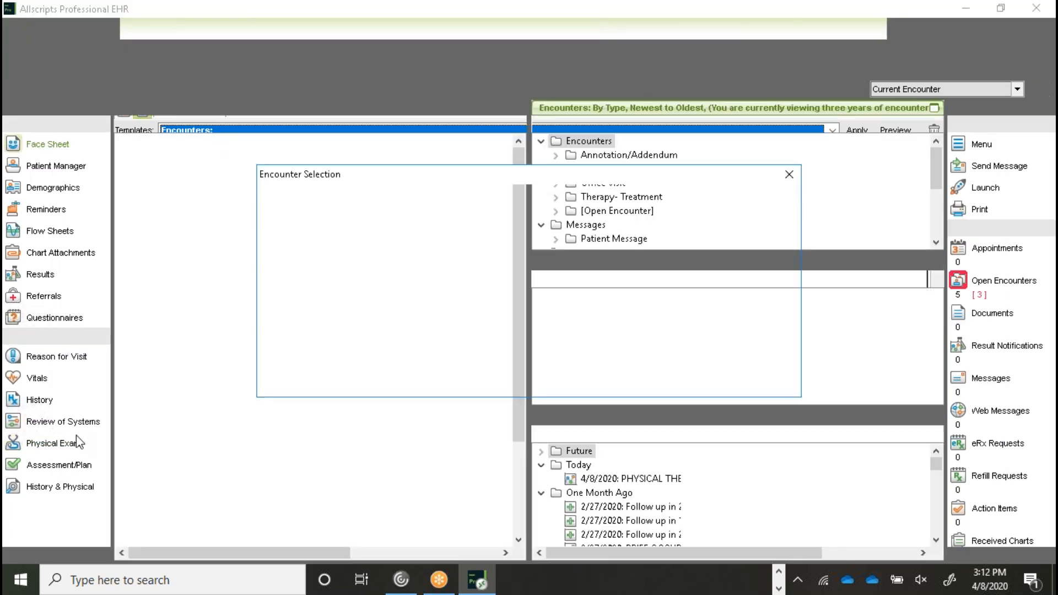
pyautogui.click(444, 270)
pyautogui.click(697, 375)
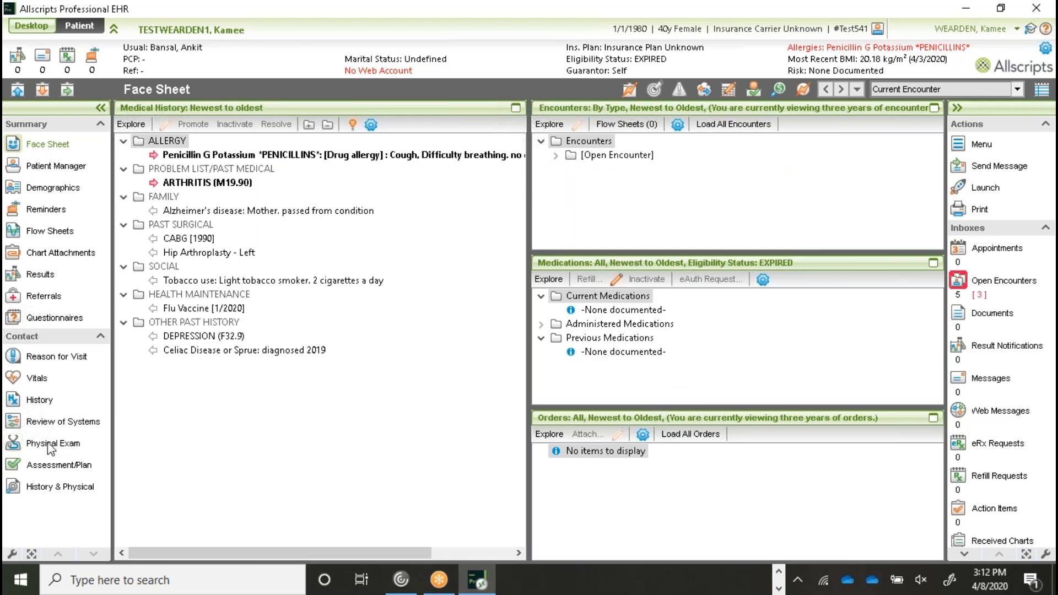
pyautogui.click(51, 444)
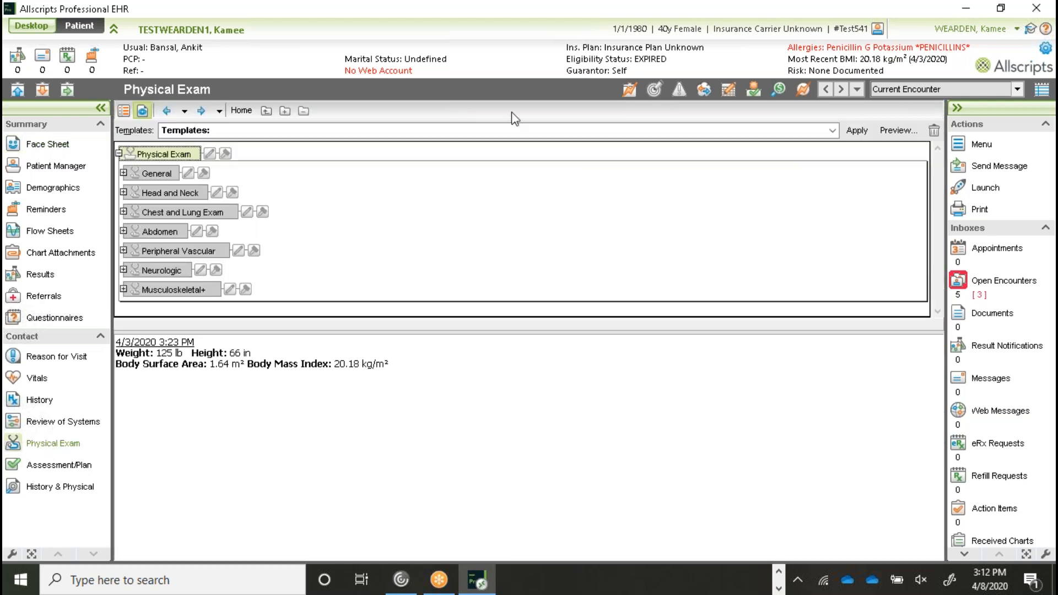
pyautogui.click(834, 130)
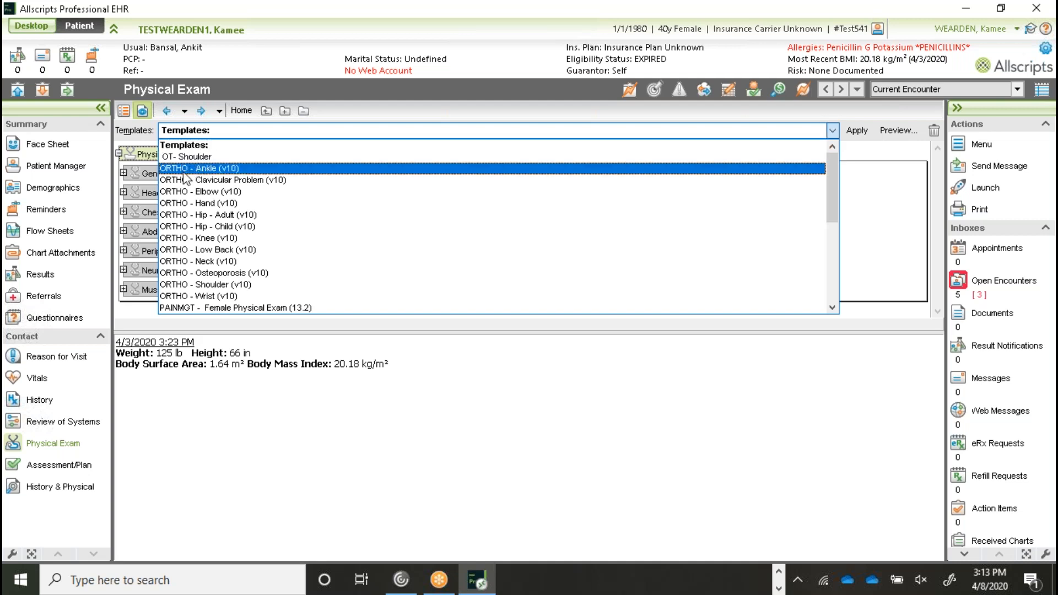
# - Browse the ORTHO, PAINMGT and POD exam templates, then dismiss the list unapplied
pyautogui.scroll(-1, 205, 270)
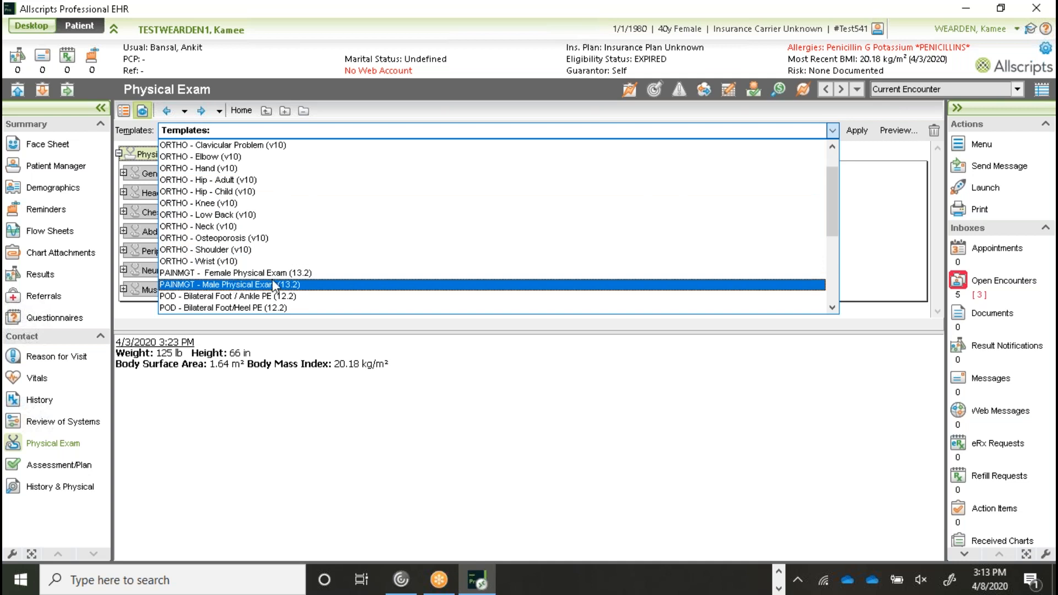
pyautogui.scroll(-4, 353, 265)
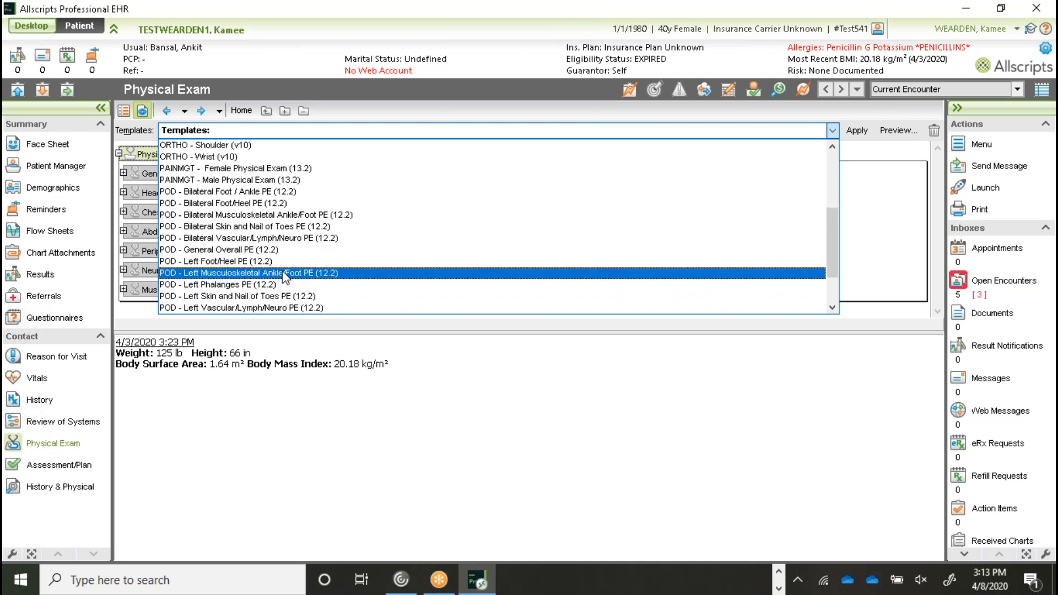
pyautogui.scroll(-1, 243, 265)
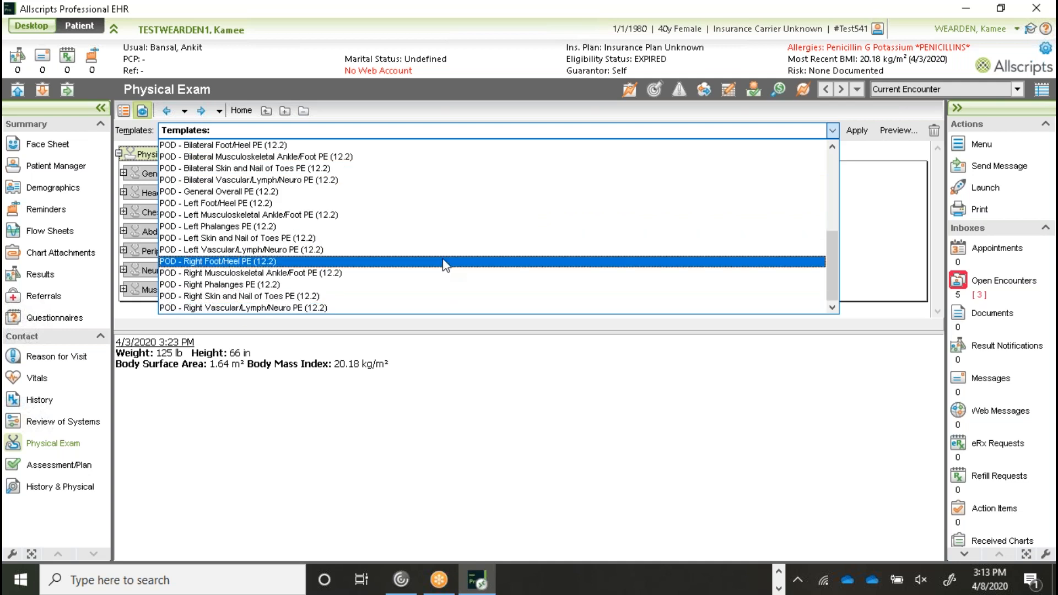
pyautogui.scroll(5, 443, 259)
pyautogui.scroll(1, 447, 265)
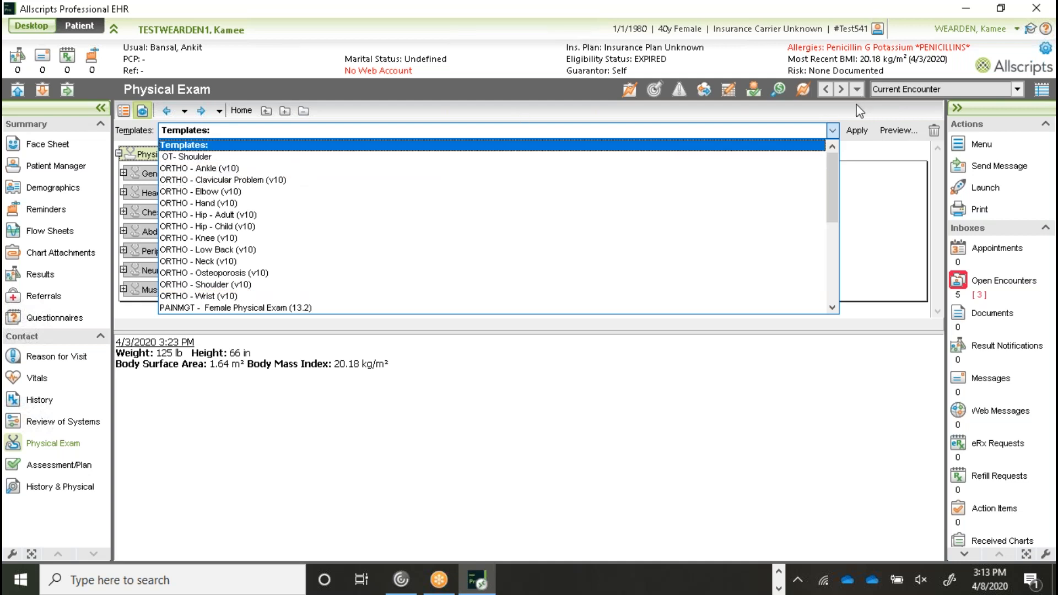
pyautogui.click(833, 135)
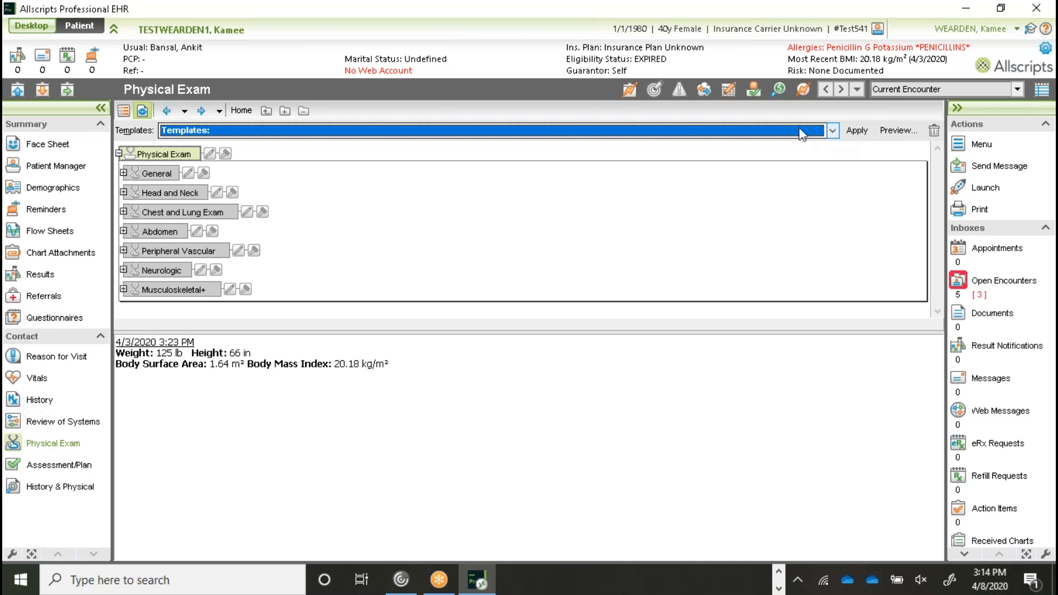
pyautogui.click(630, 94)
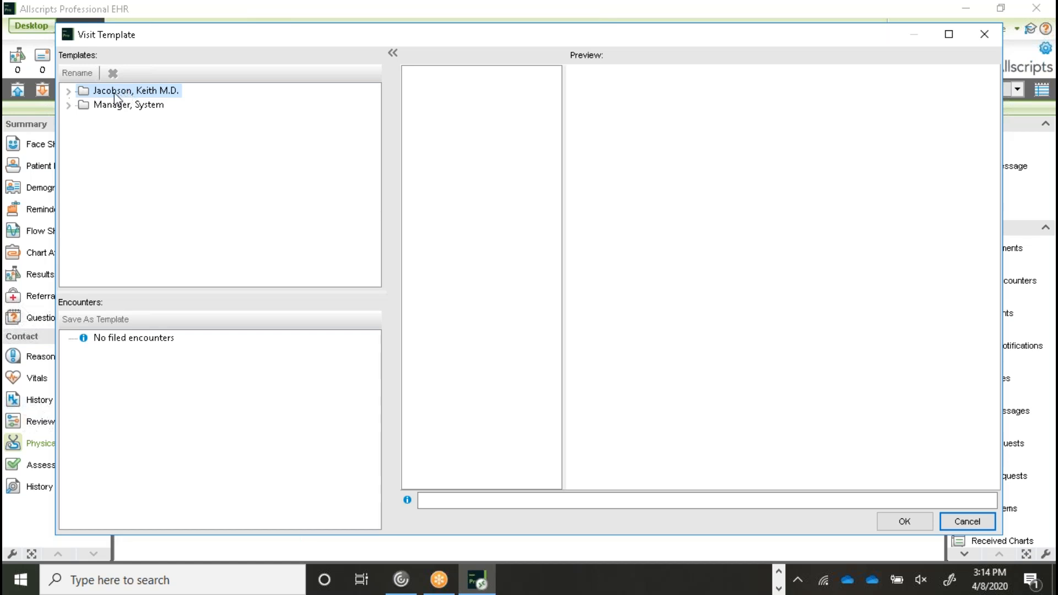
pyautogui.click(68, 91)
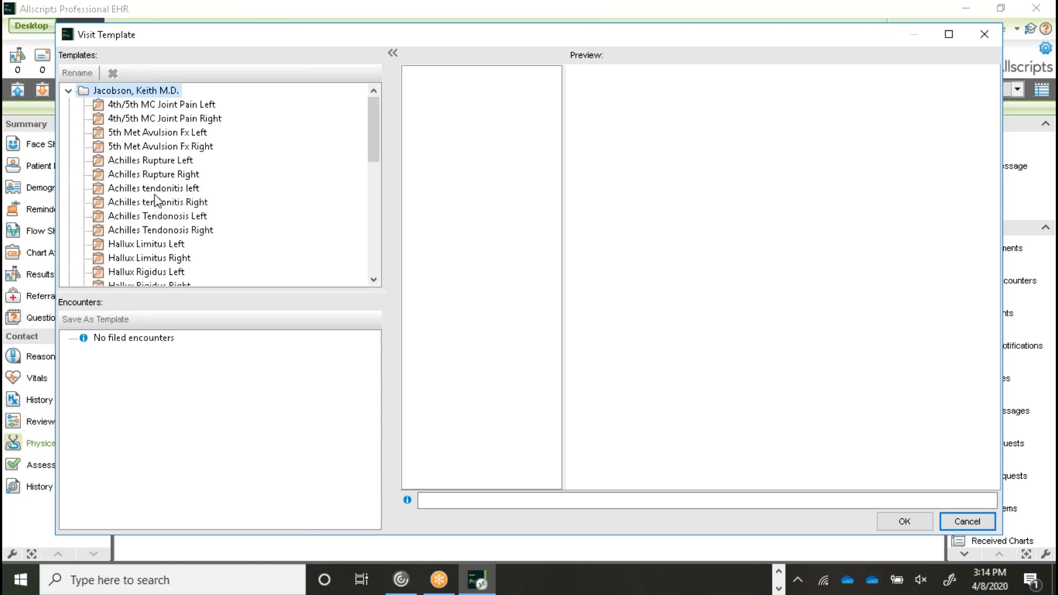
pyautogui.scroll(-3, 138, 124)
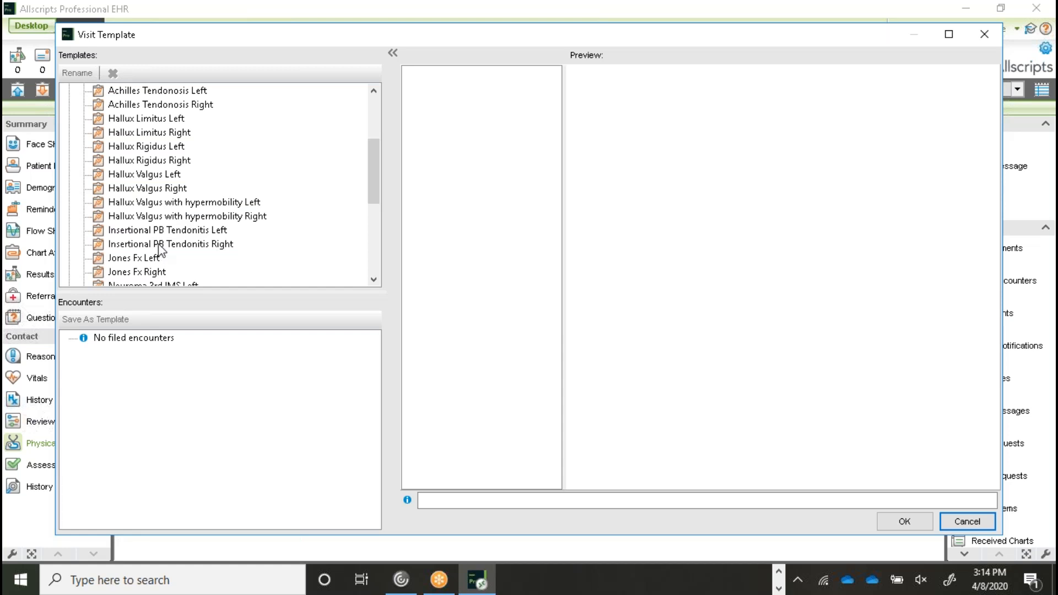
pyautogui.scroll(-3, 172, 233)
pyautogui.scroll(-2, 173, 233)
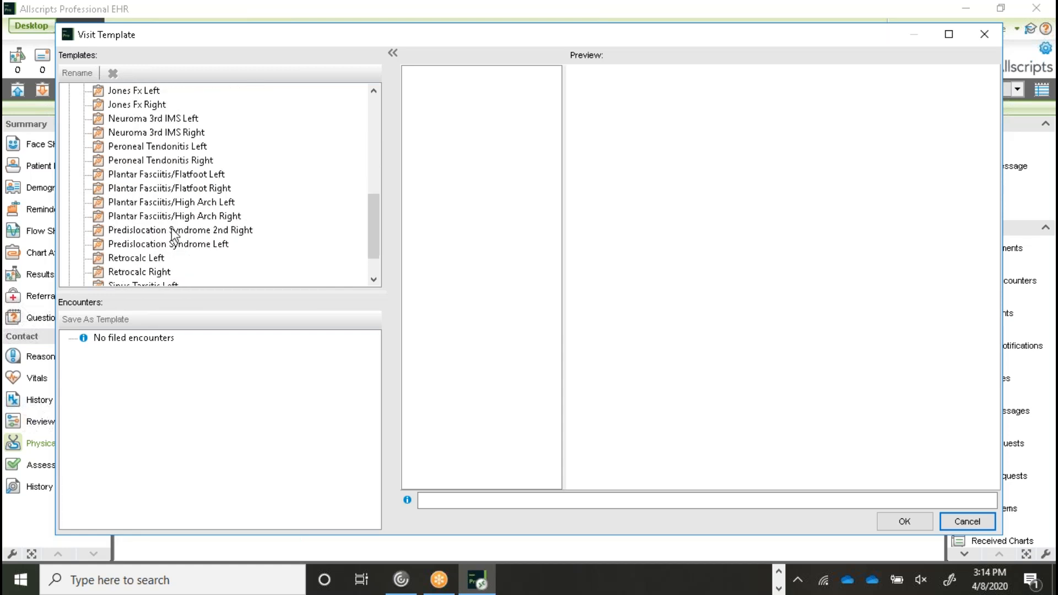
pyautogui.scroll(8, 173, 230)
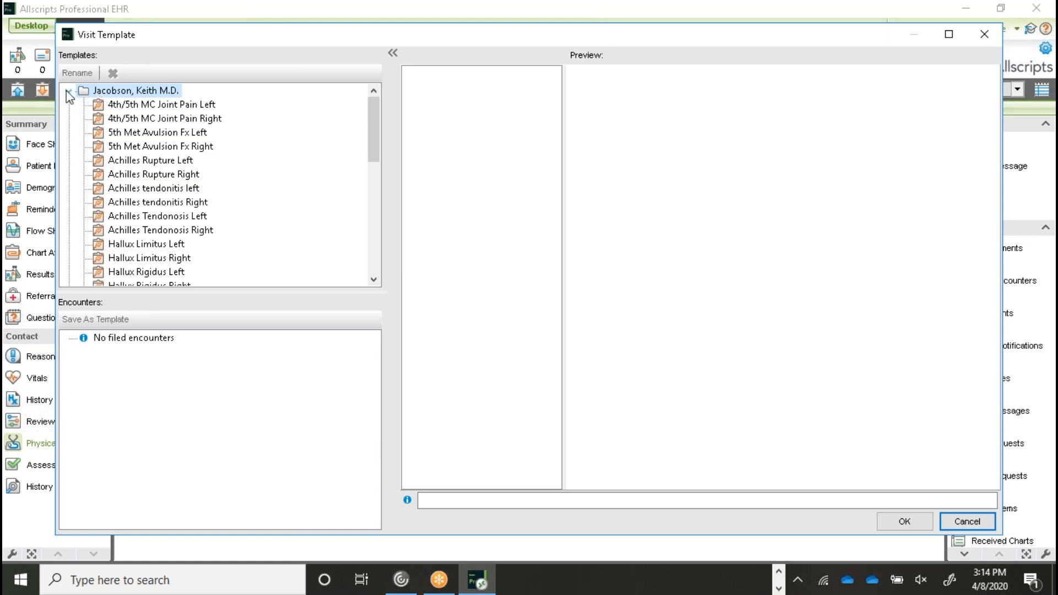
pyautogui.click(68, 91)
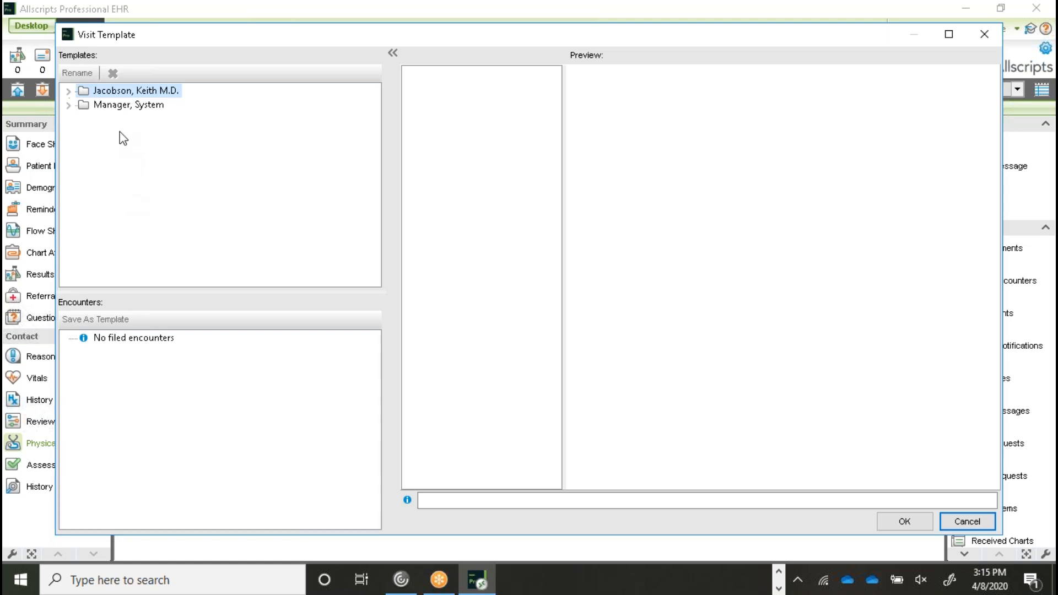
pyautogui.click(69, 90)
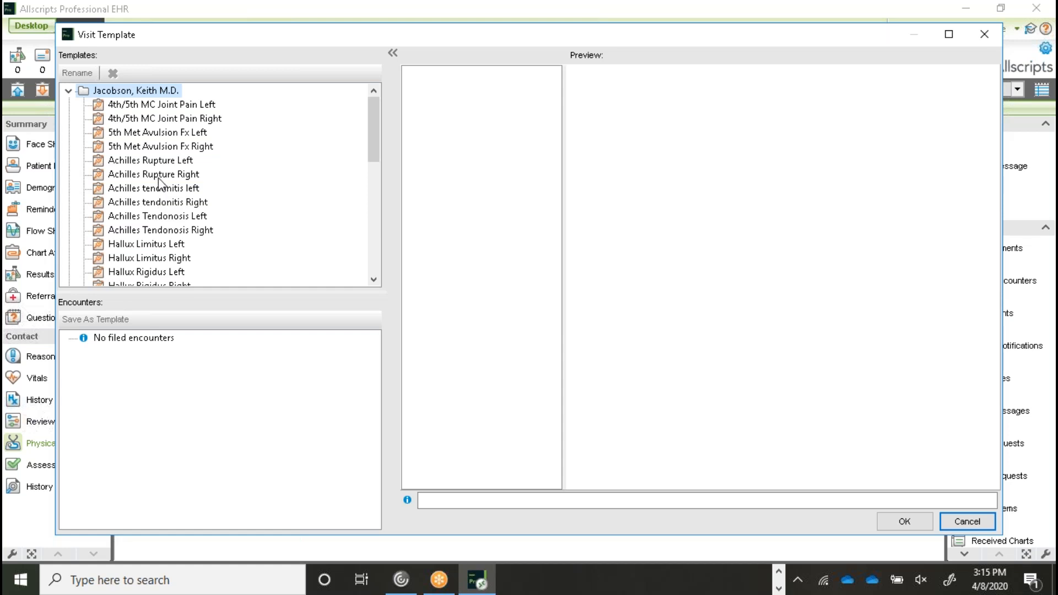
# - Preview the Achilles Rupture Right visit template and apply it to the encounter
pyautogui.click(121, 174)
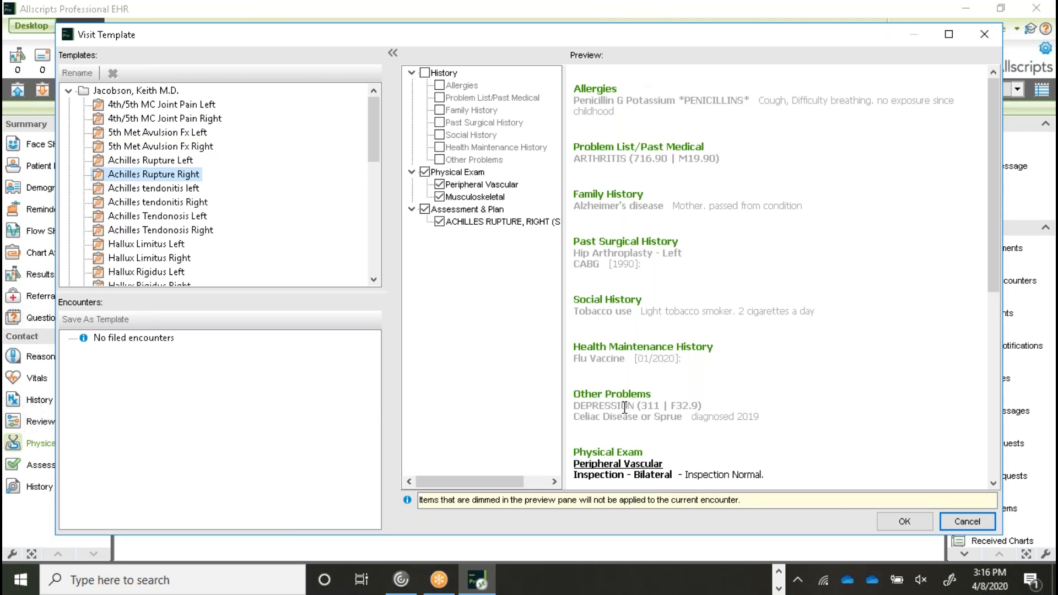
pyautogui.moveTo(994, 277); pyautogui.dragTo(992, 441)
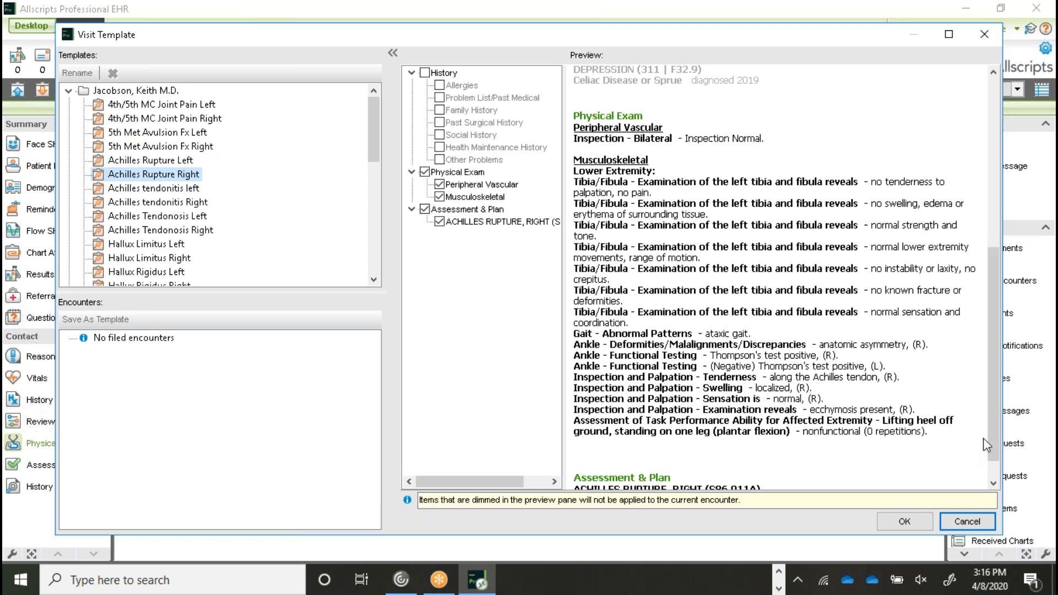
pyautogui.moveTo(994, 448); pyautogui.dragTo(990, 471)
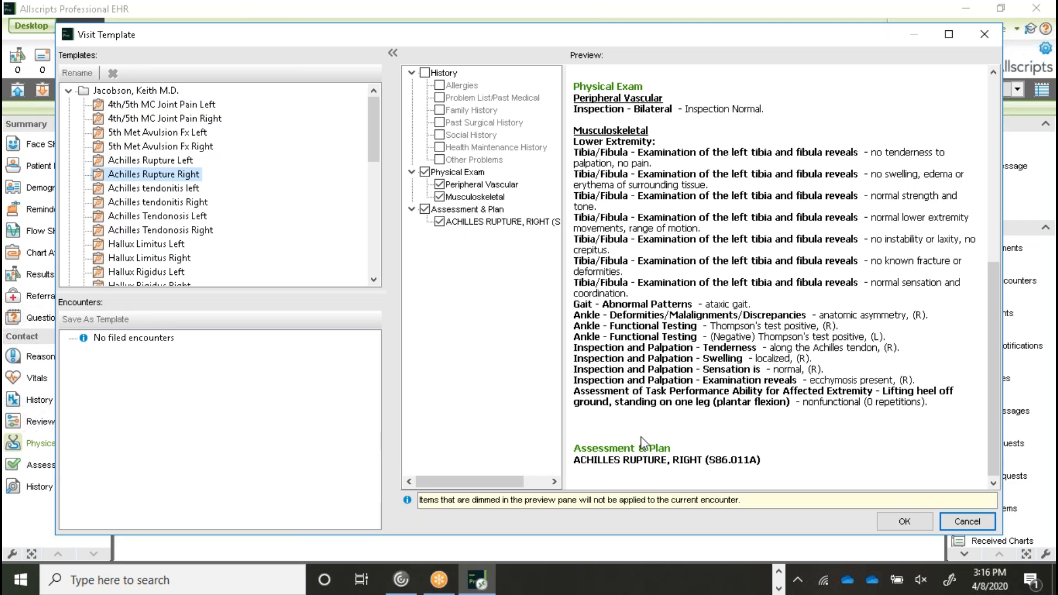
pyautogui.click(905, 521)
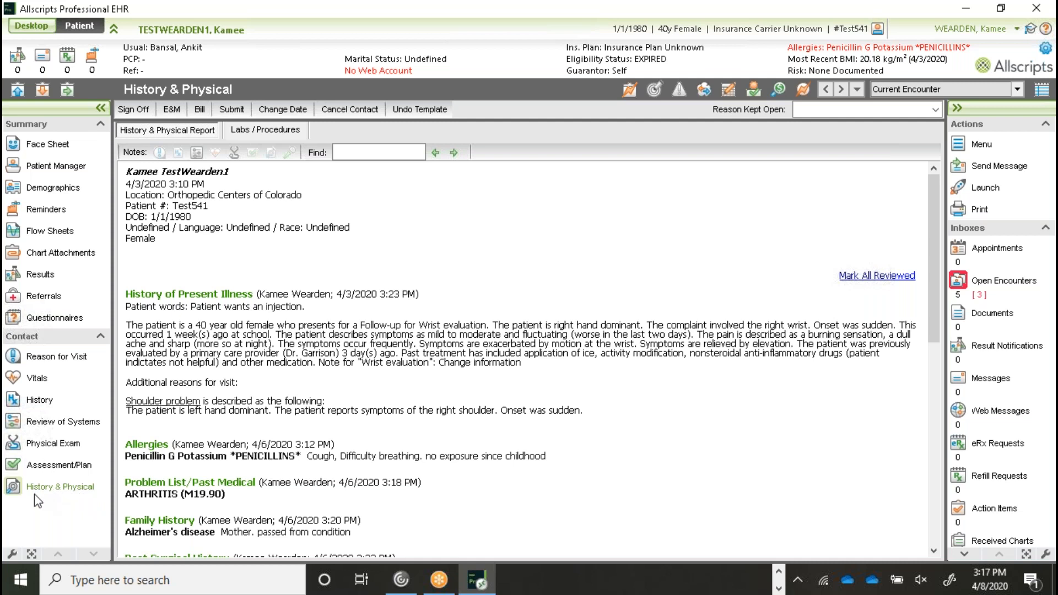
# - Switch from the History & Physical report to the Physical Exam section
pyautogui.click(39, 447)
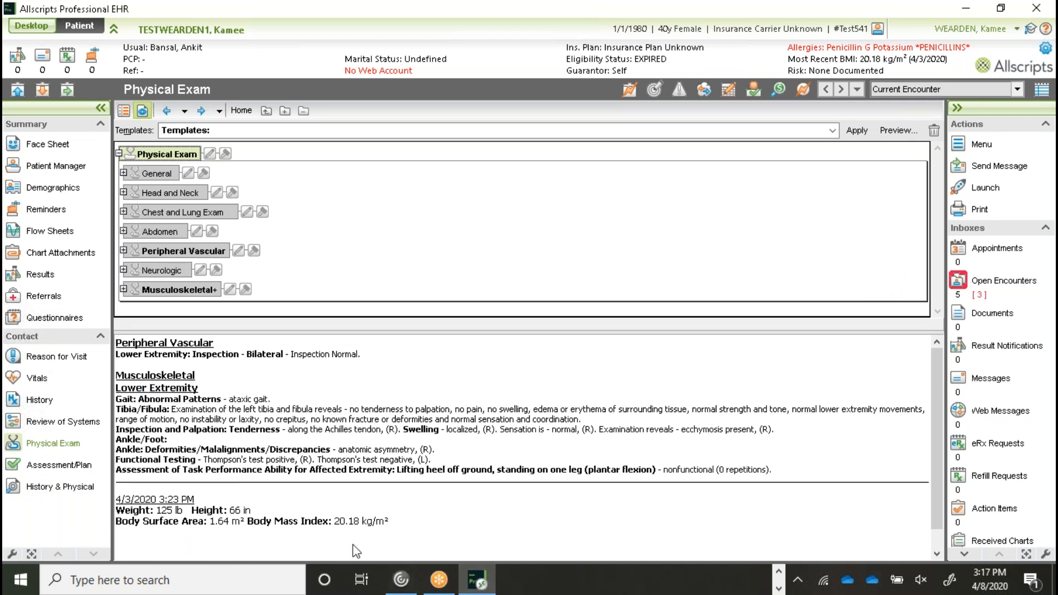
pyautogui.click(126, 391)
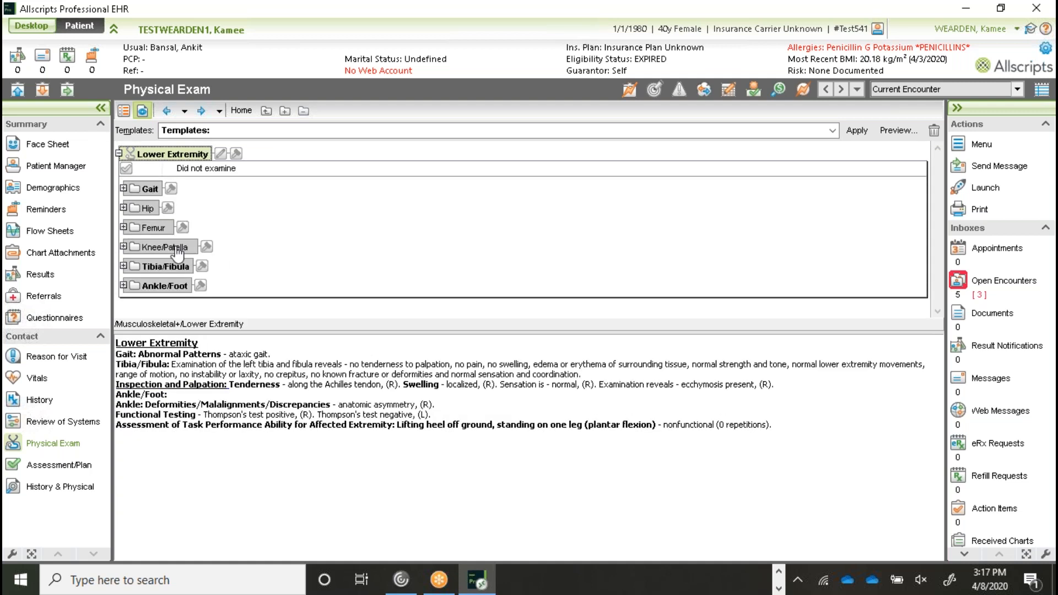
pyautogui.click(144, 364)
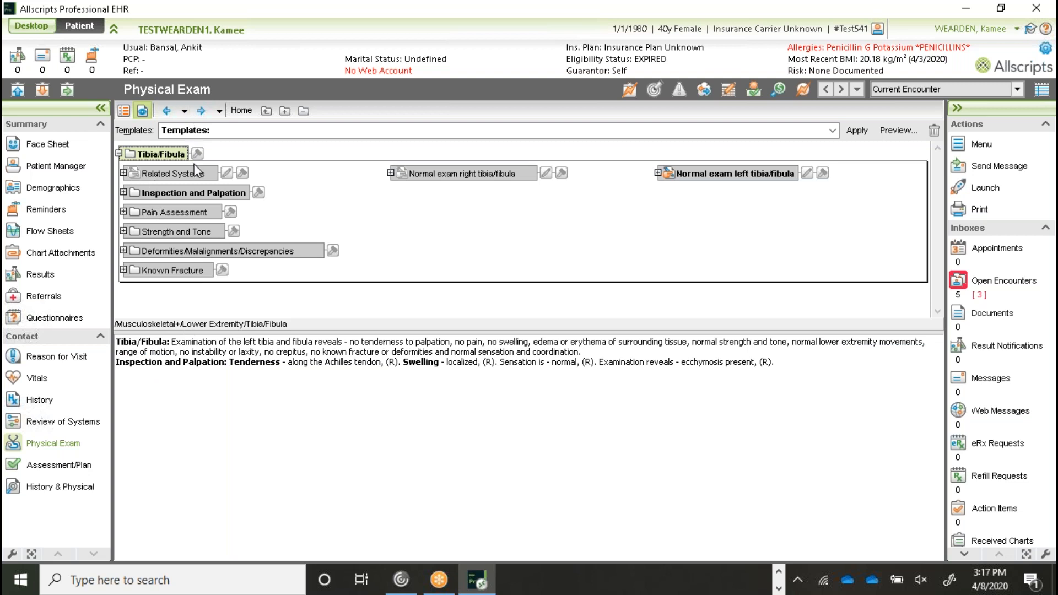
pyautogui.click(240, 110)
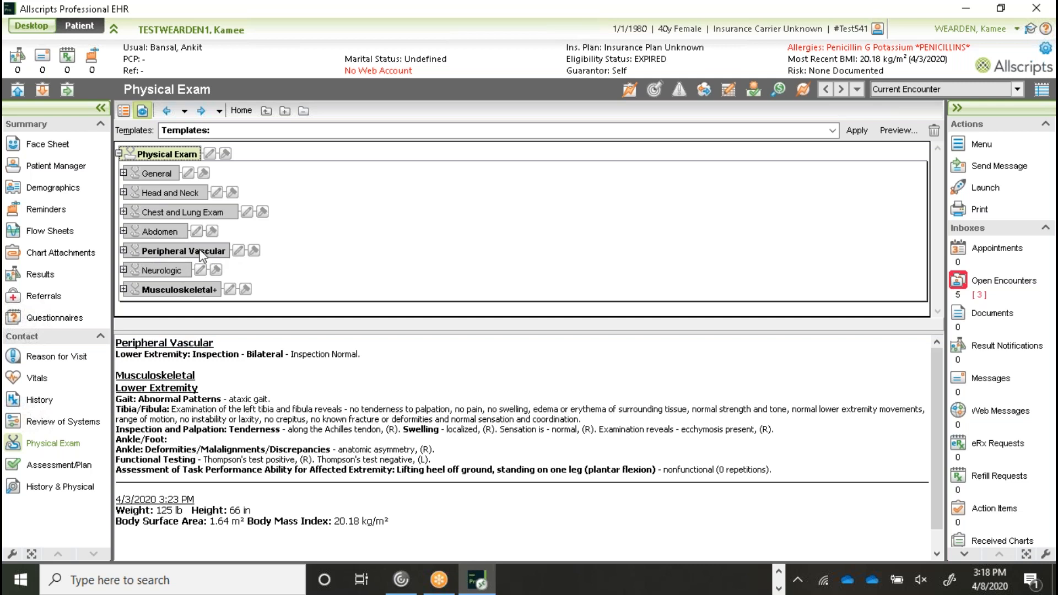
# - Expand Peripheral Vascular and clear its findings, confirming the prompt
pyautogui.doubleClick(187, 251)
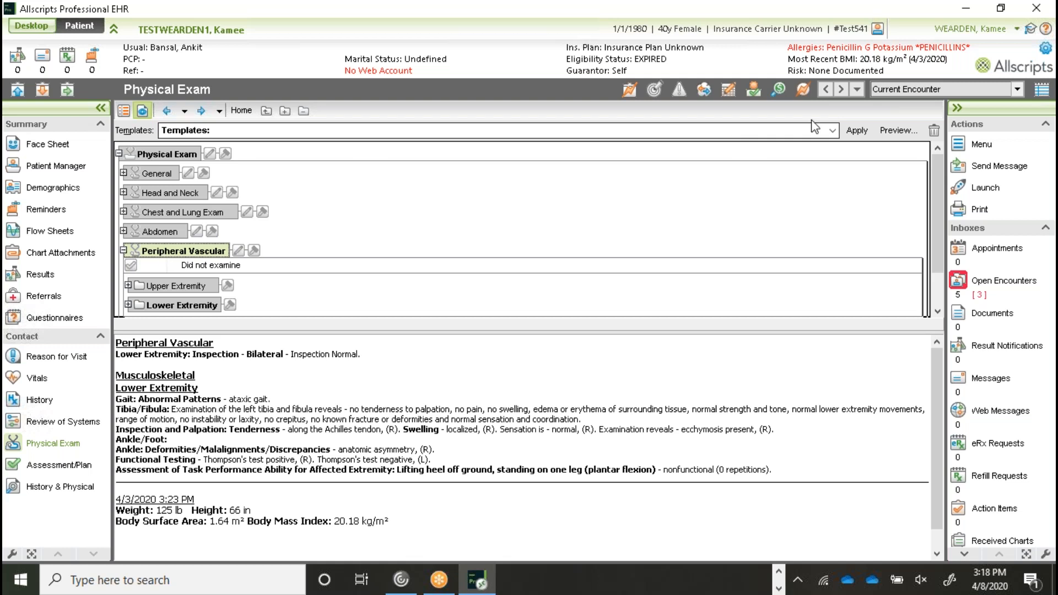
pyautogui.click(933, 133)
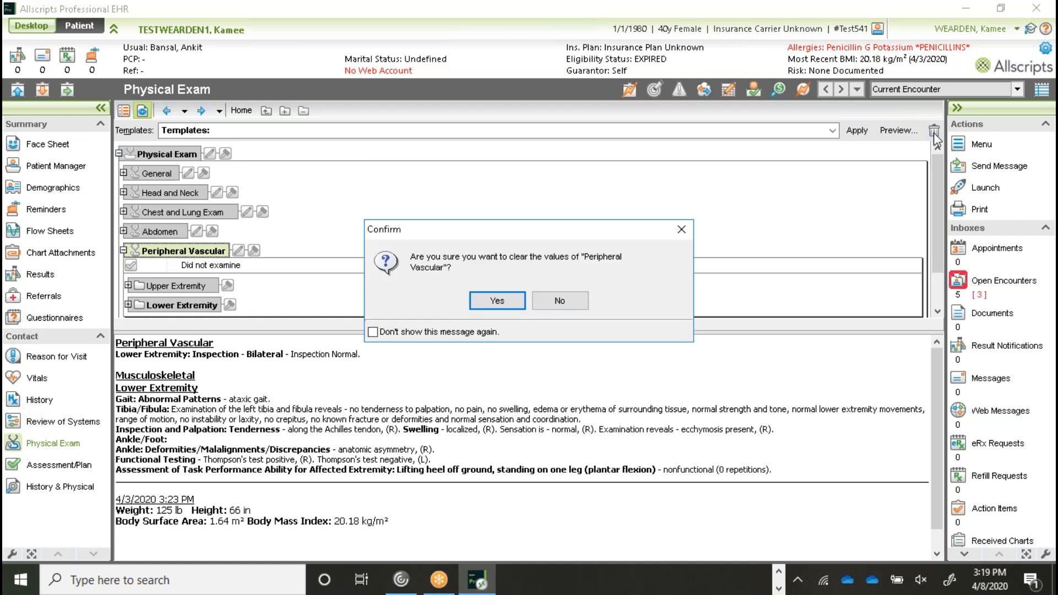
pyautogui.click(504, 299)
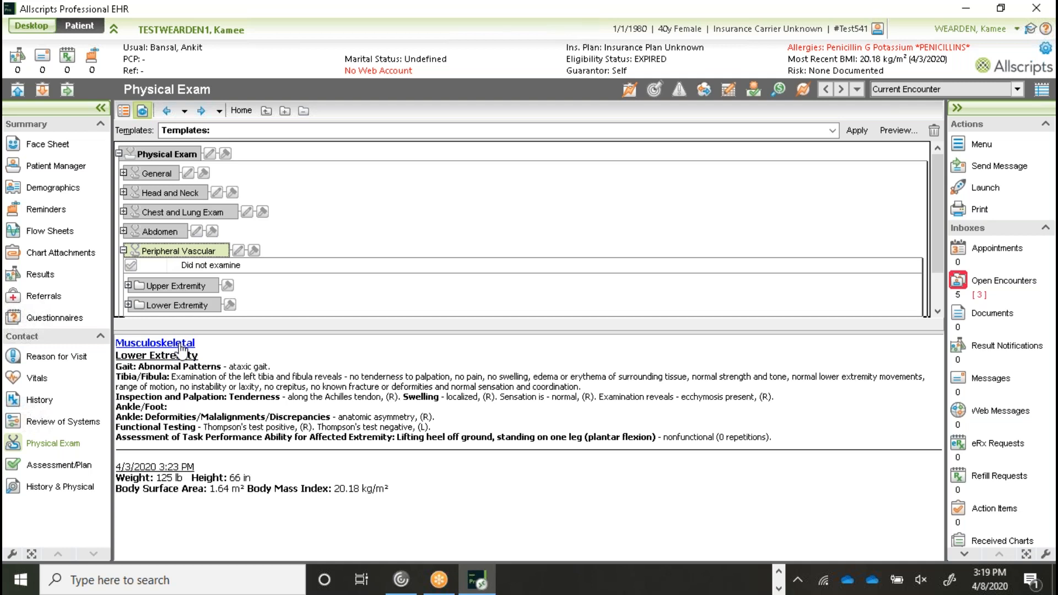
# - Select the Physical Exam root and clear every finding, leaving only the 4/3/2020 vitals
pyautogui.click(159, 154)
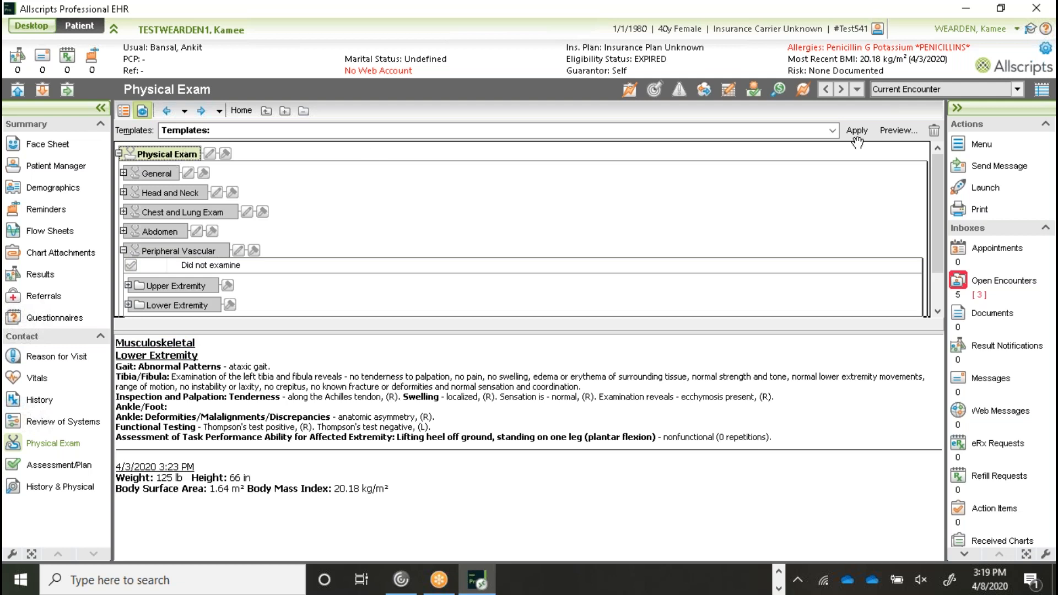
pyautogui.click(934, 131)
pyautogui.click(483, 303)
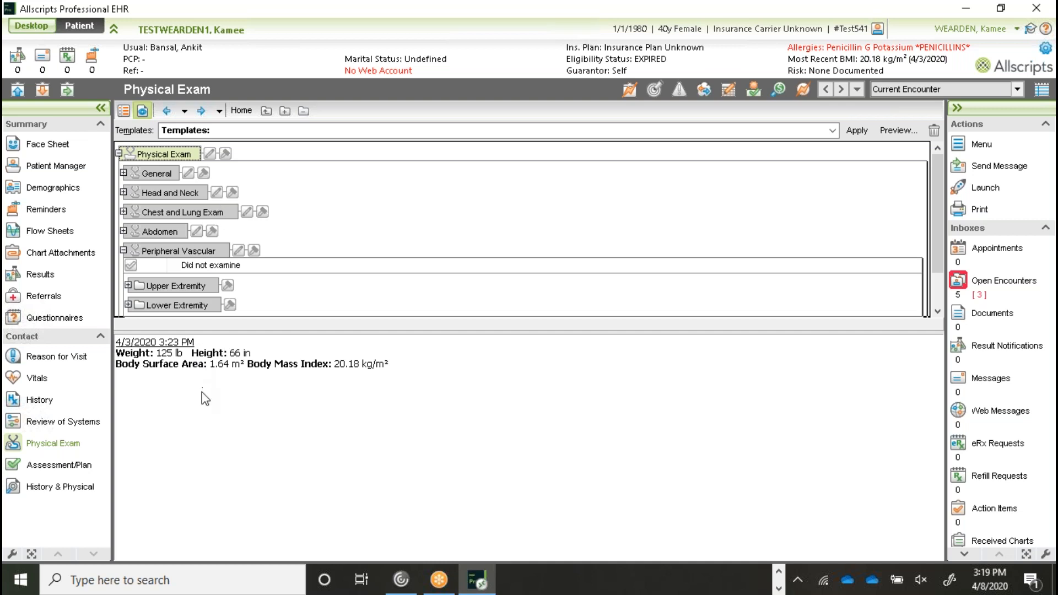
# - Save the free-text note 'Put Dragon cursor and dictate' on the Physical Exam
pyautogui.click(212, 157)
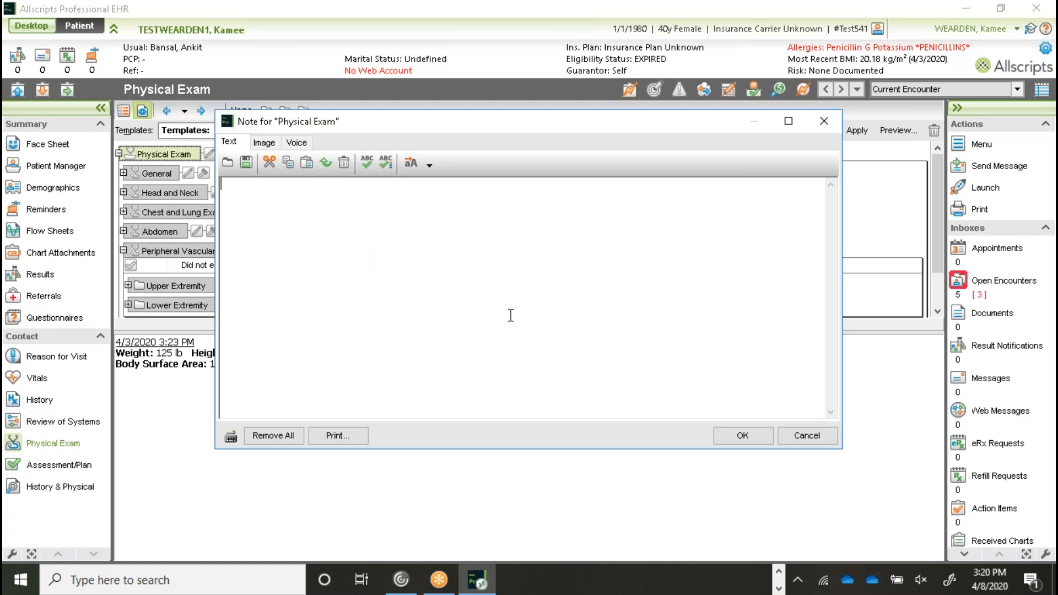
pyautogui.write('Put ')
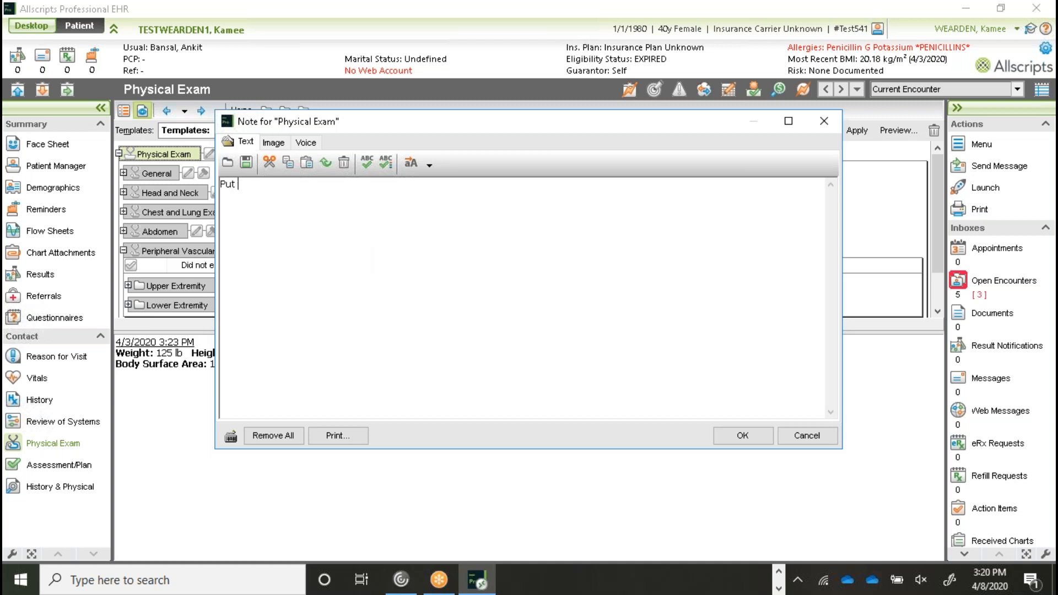
pyautogui.write('Dragon cursor and dictate')
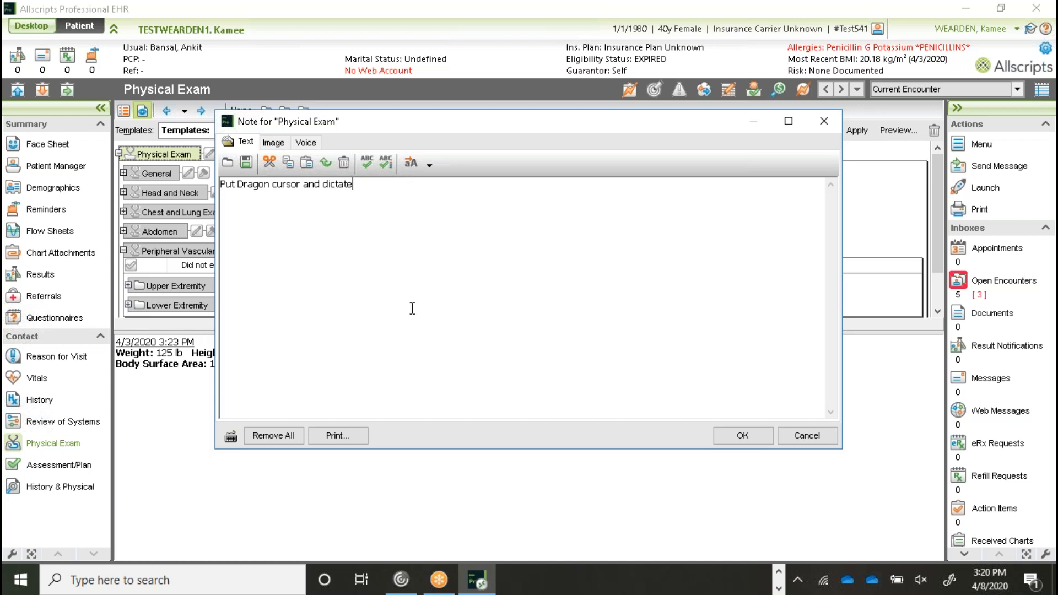
pyautogui.click(743, 436)
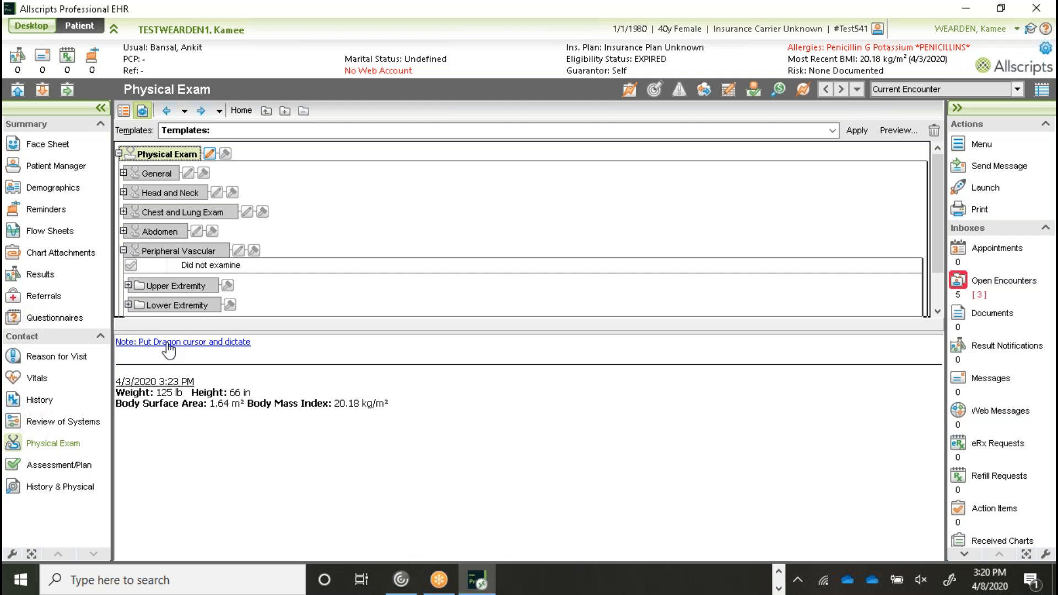
pyautogui.click(177, 346)
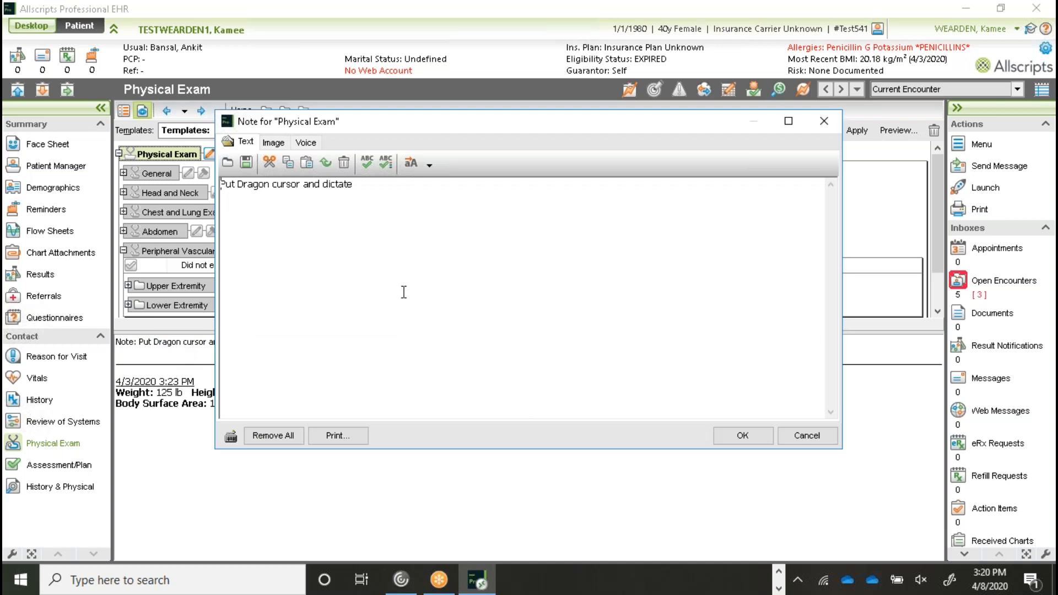
pyautogui.click(743, 435)
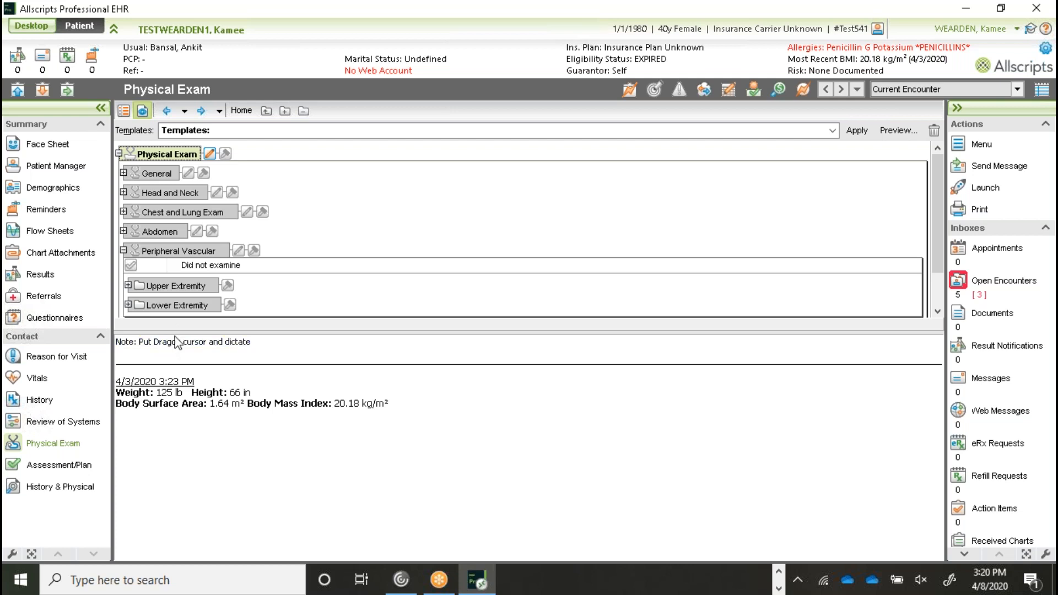
pyautogui.click(164, 154)
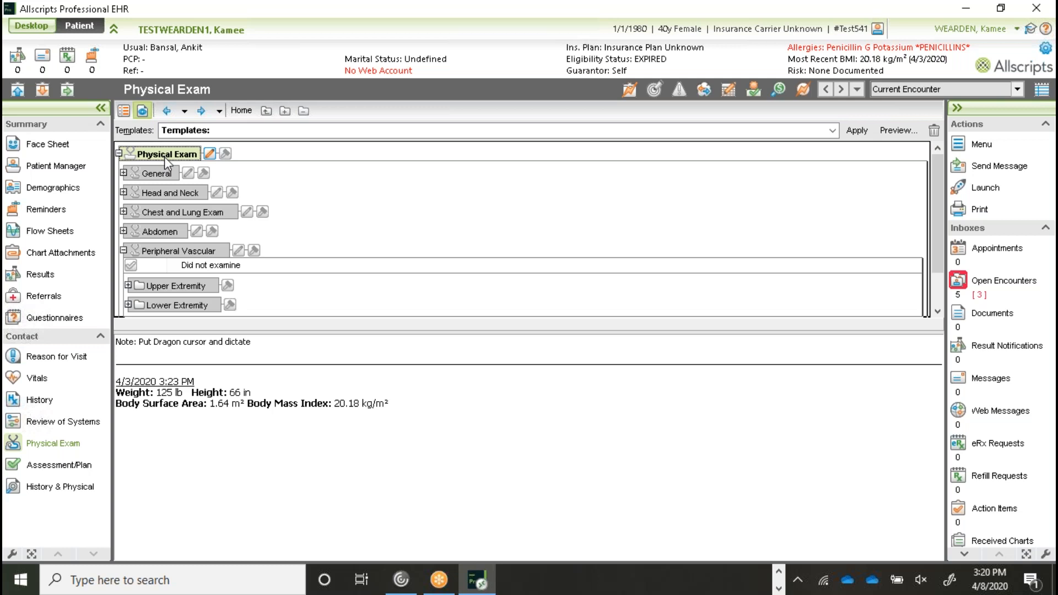
# - Clear the Physical Exam values again, then open an empty note showing its auto-replace entries
pyautogui.click(934, 130)
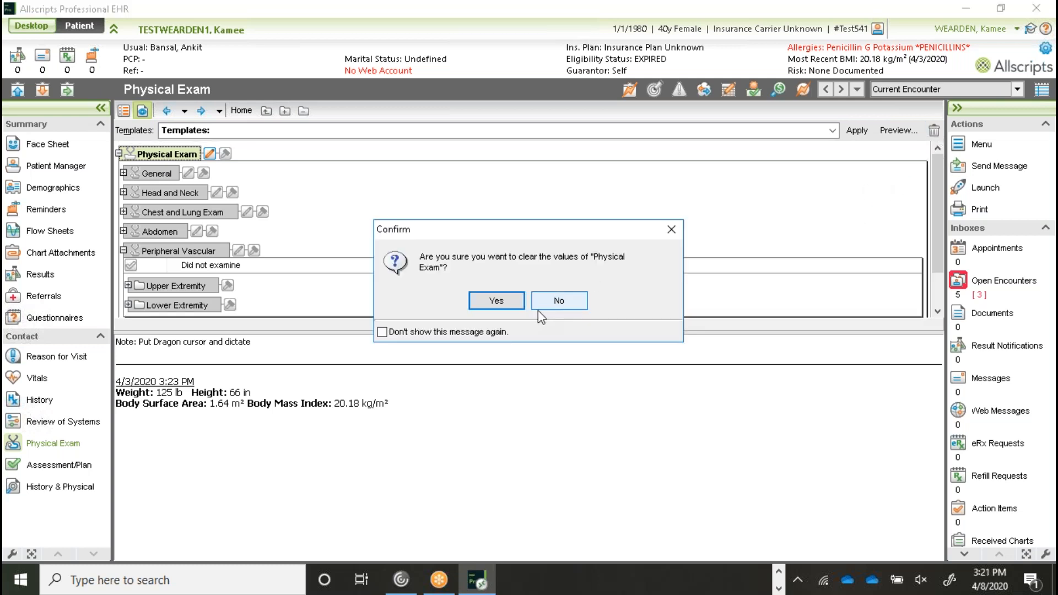
pyautogui.click(496, 301)
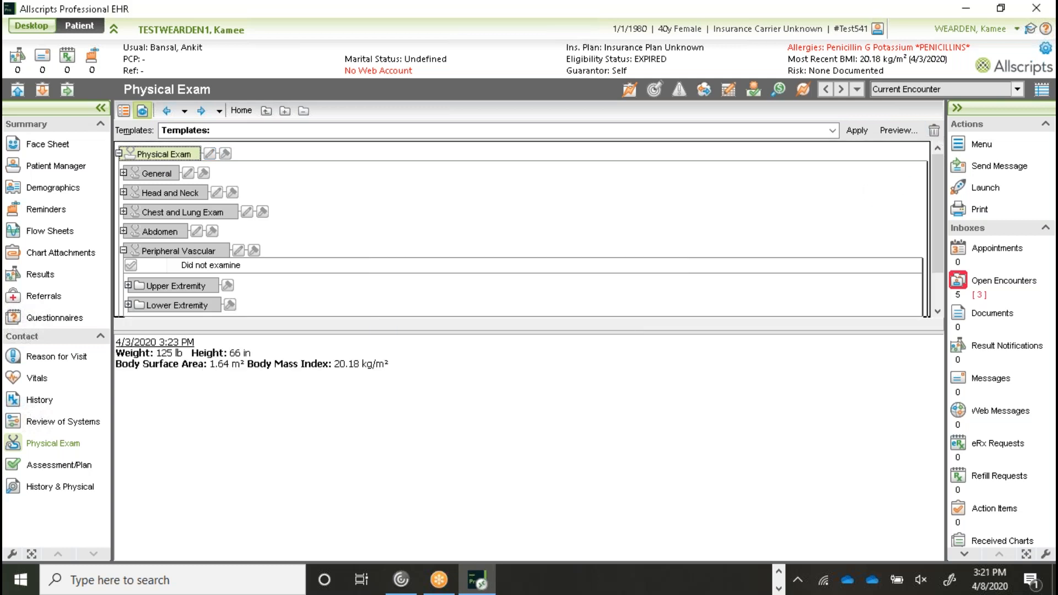
pyautogui.click(210, 155)
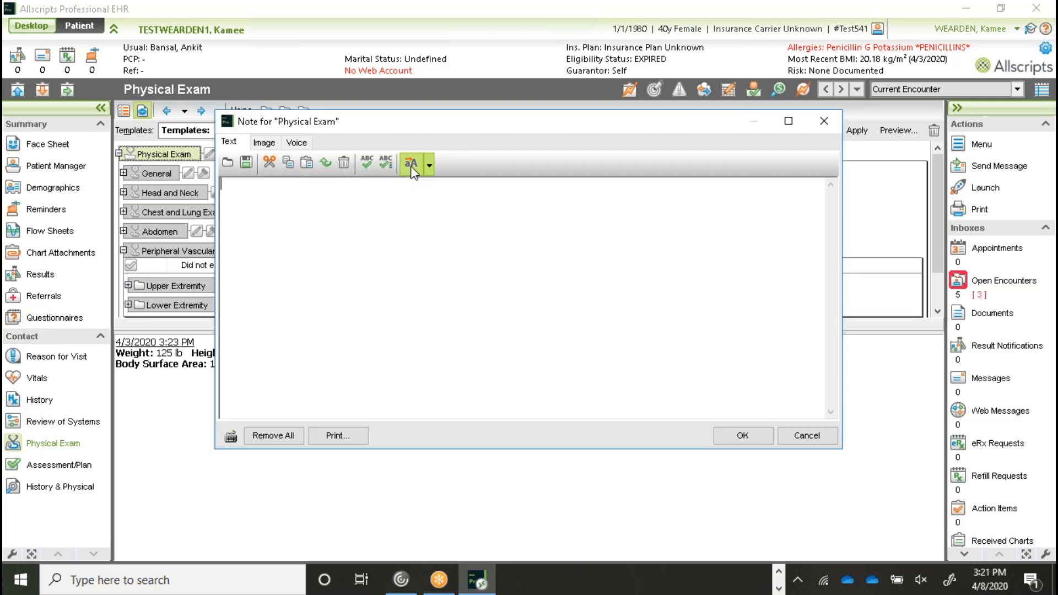
pyautogui.click(429, 166)
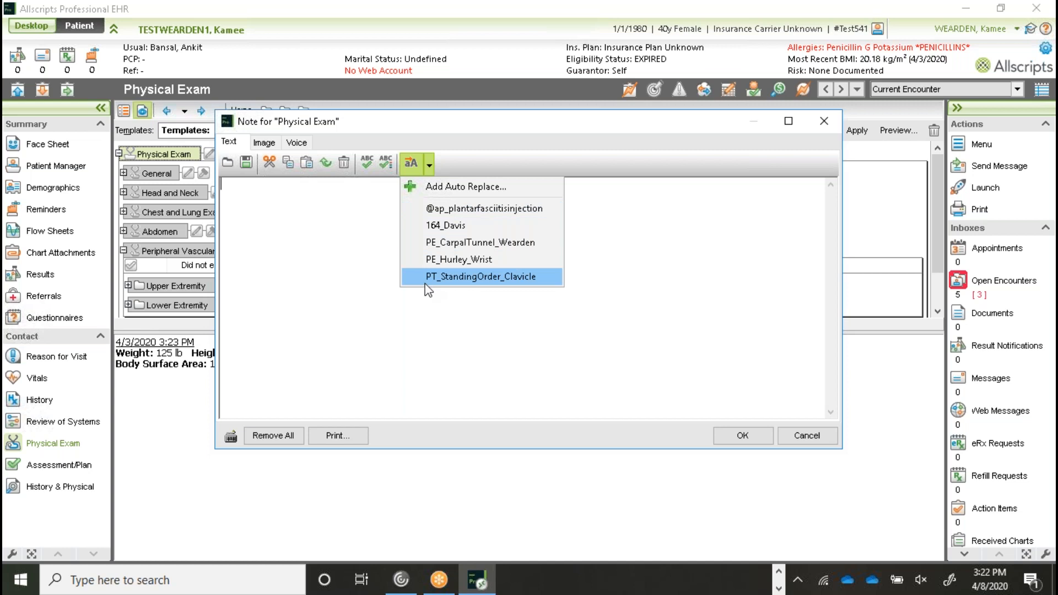
# - Add an auto-replace entry from 'PE_Items' to 'Put information here' and save it
pyautogui.click(444, 190)
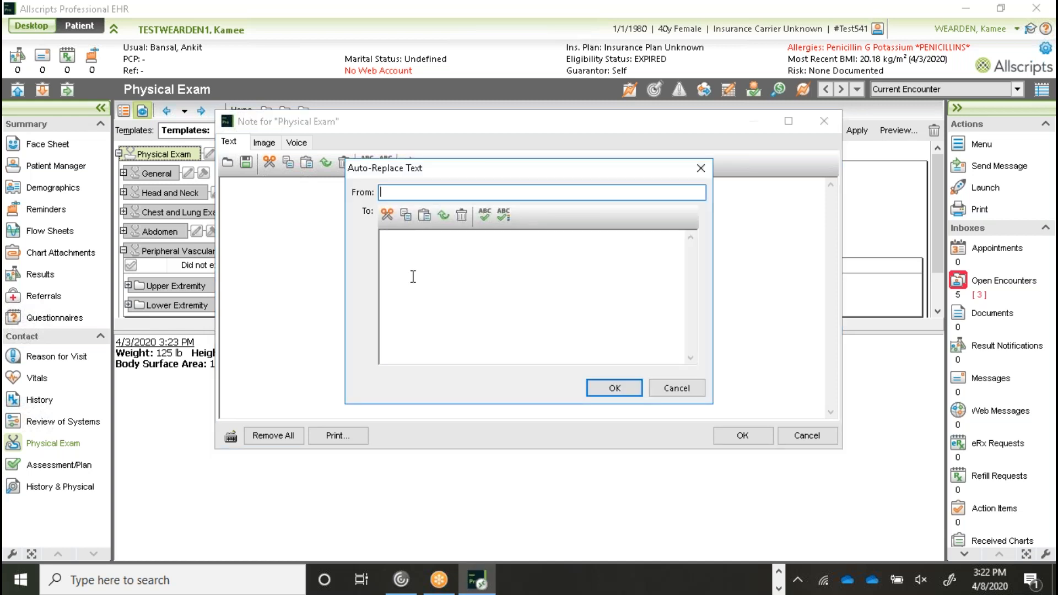
pyautogui.write('PE_Items')
pyautogui.click(413, 277)
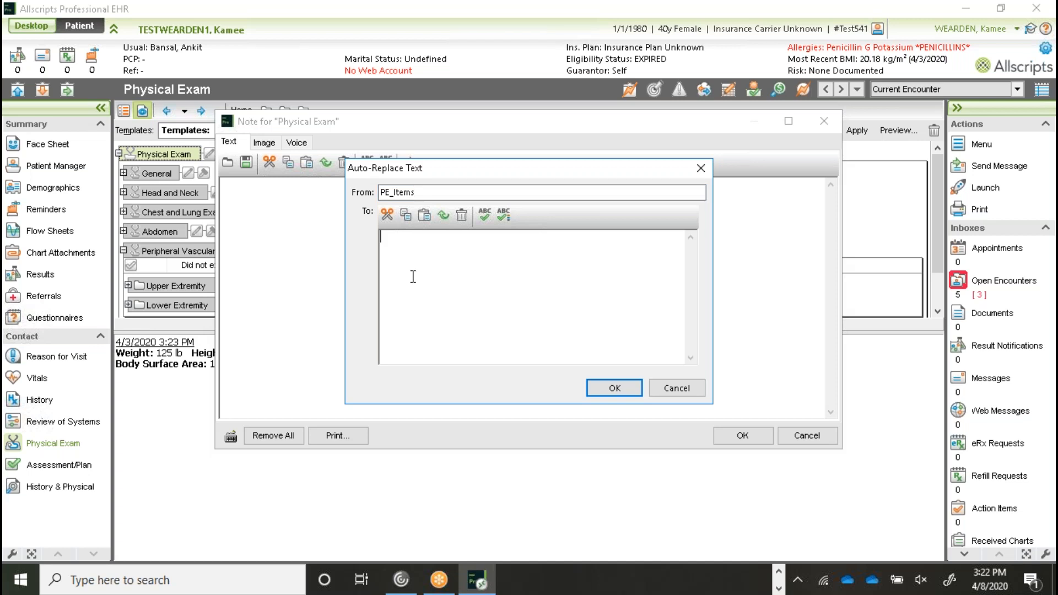
pyautogui.write('Put information here')
pyautogui.click(615, 388)
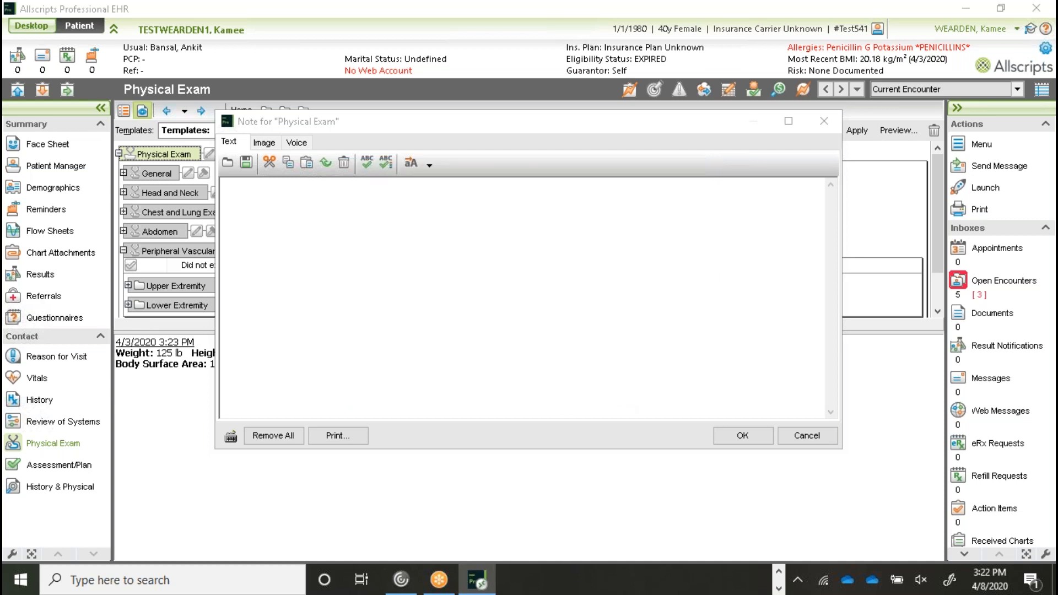
# - Insert the PE_Items text 'Put information here' into the Physical Exam note from the auto-replace list
pyautogui.click(429, 165)
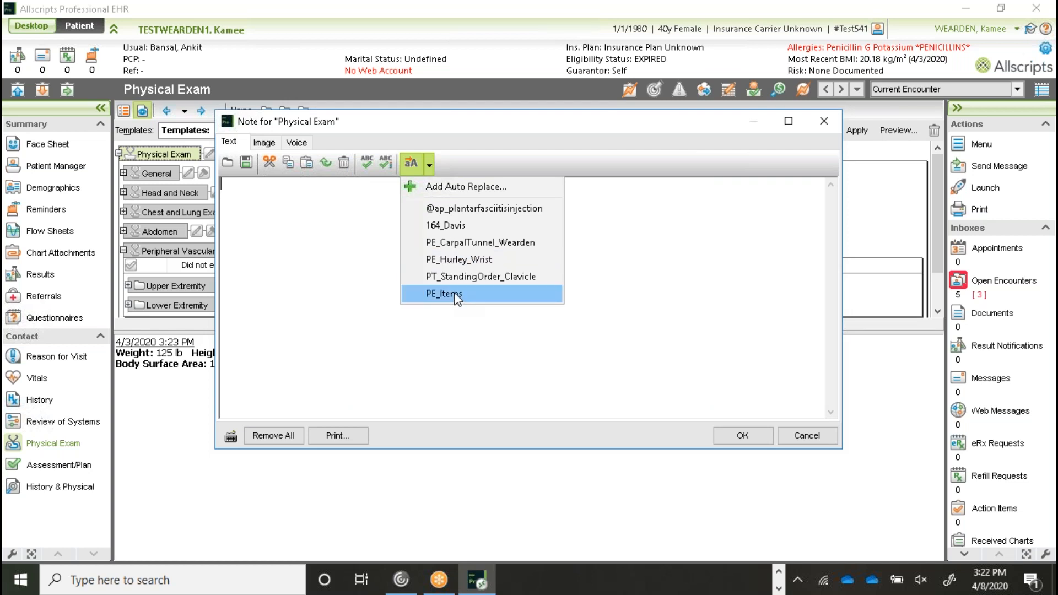
pyautogui.click(488, 297)
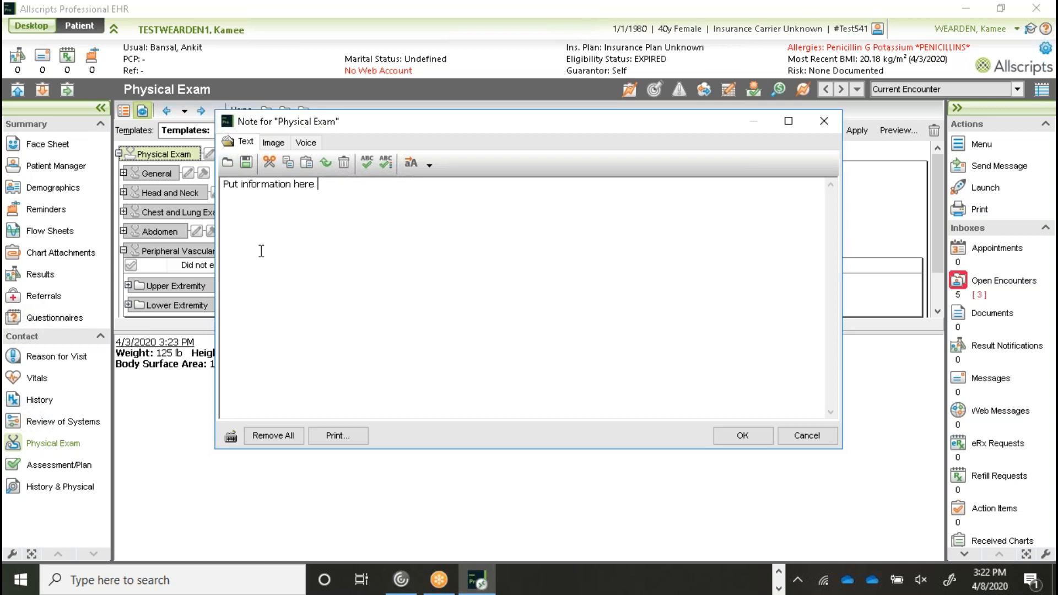
pyautogui.click(428, 164)
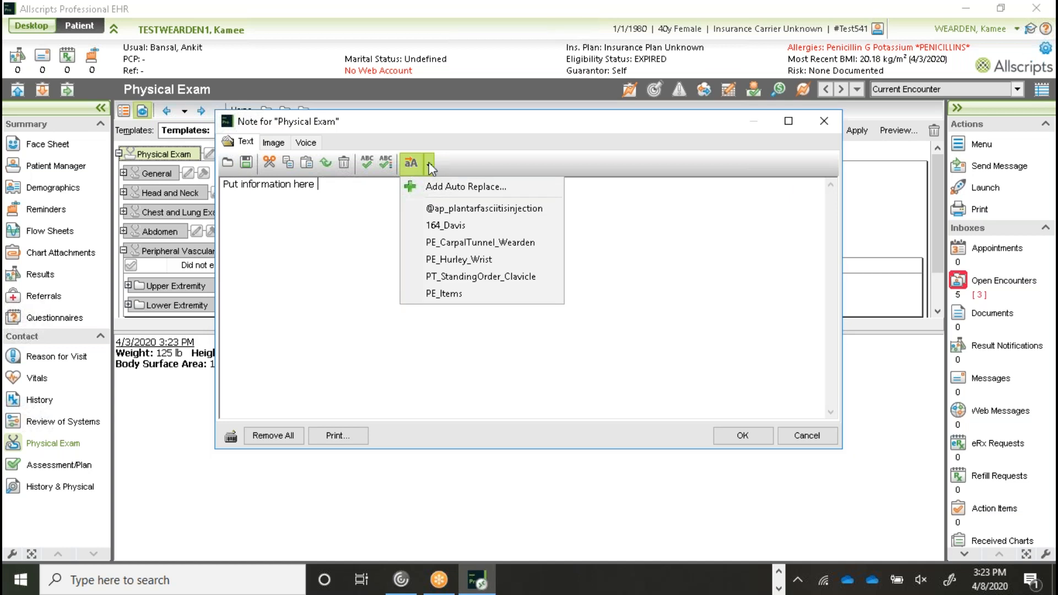
pyautogui.click(411, 164)
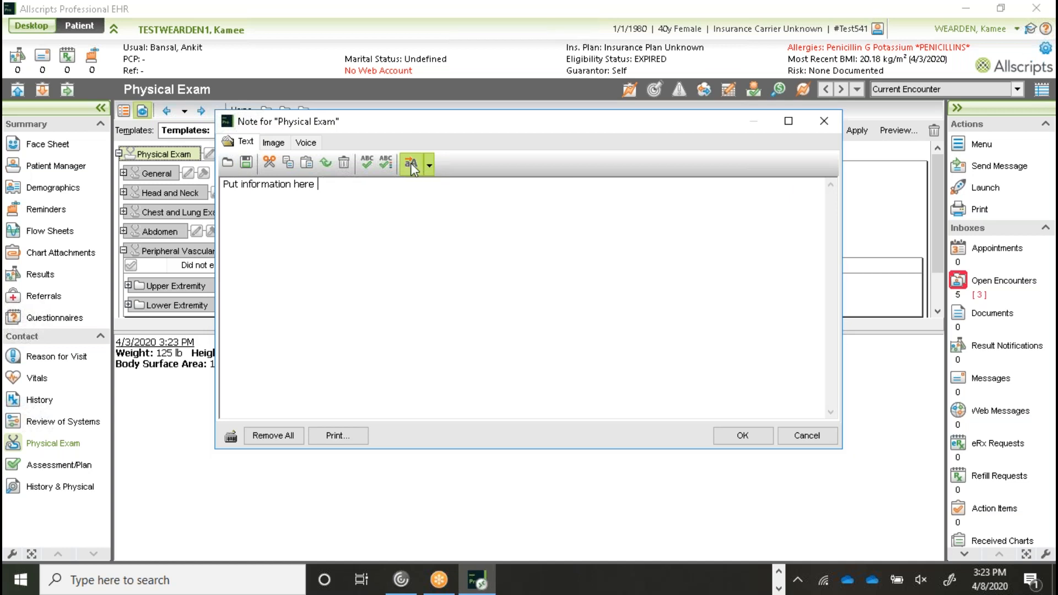
pyautogui.click(412, 165)
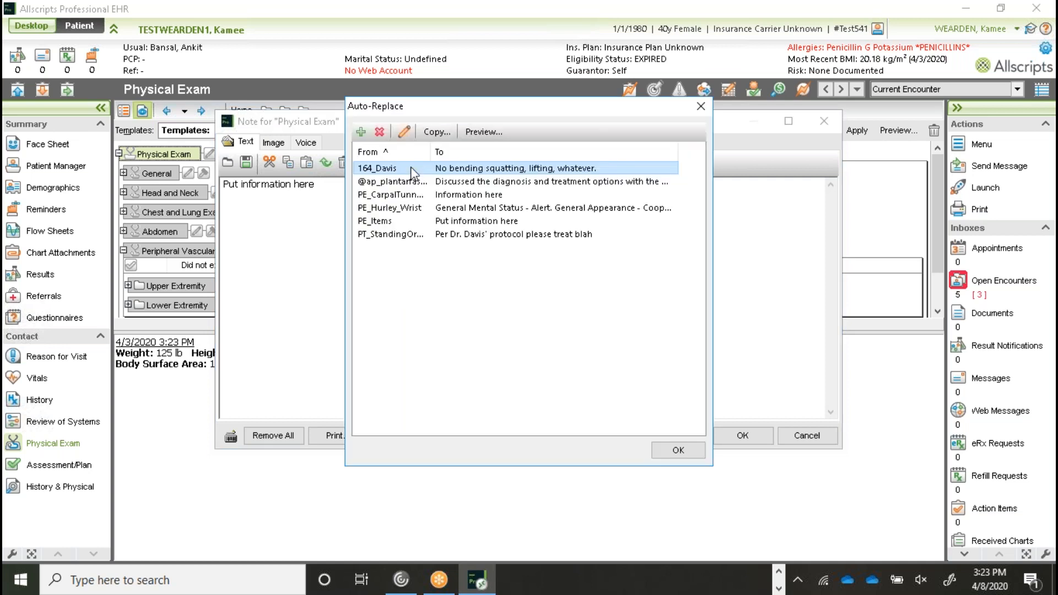
pyautogui.click(438, 132)
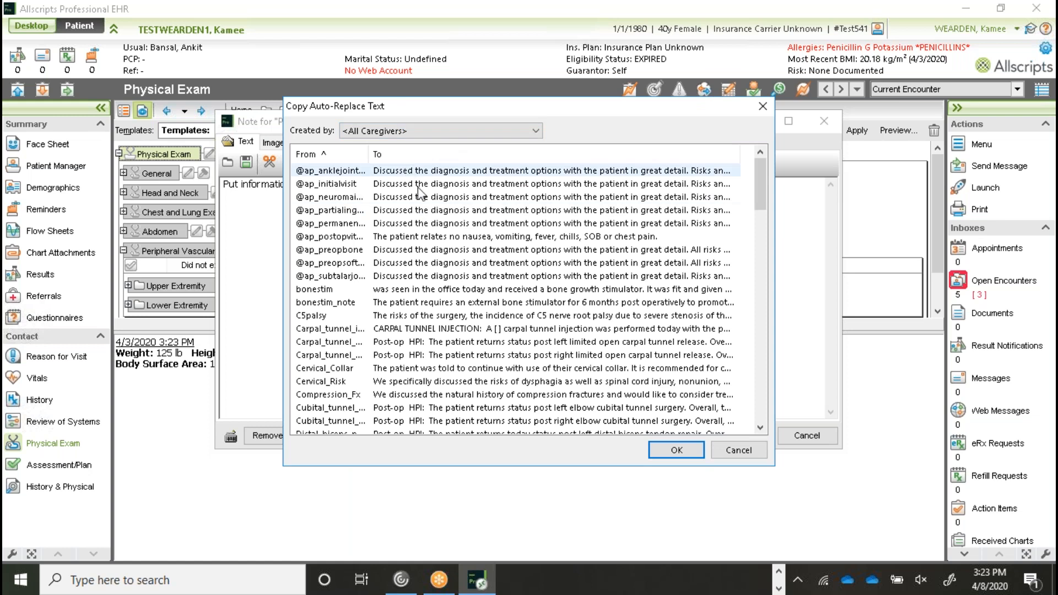
pyautogui.scroll(-2, 422, 196)
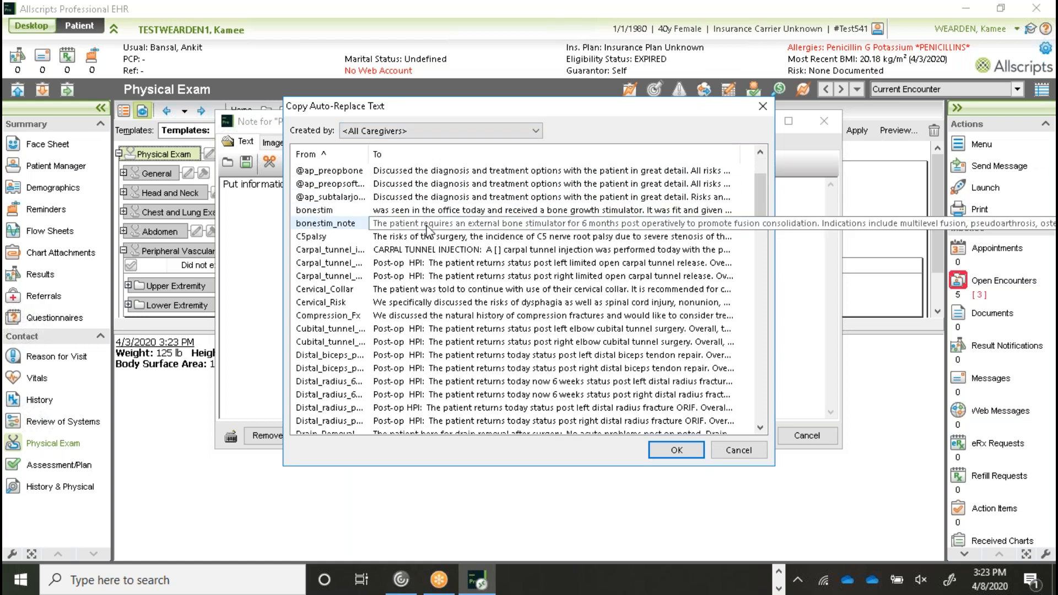
pyautogui.scroll(-3, 435, 235)
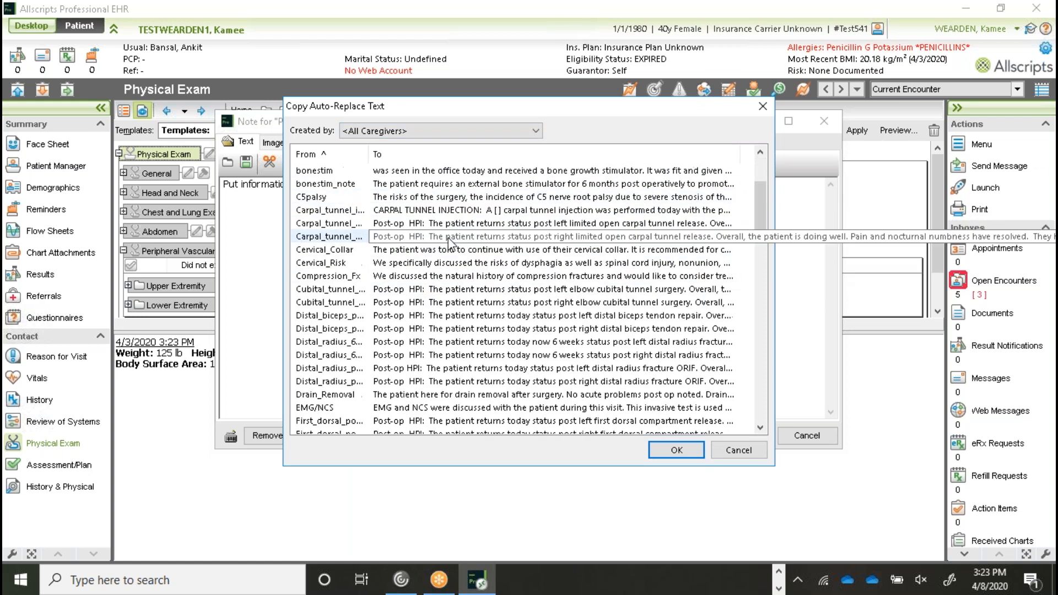
pyautogui.scroll(-4, 448, 242)
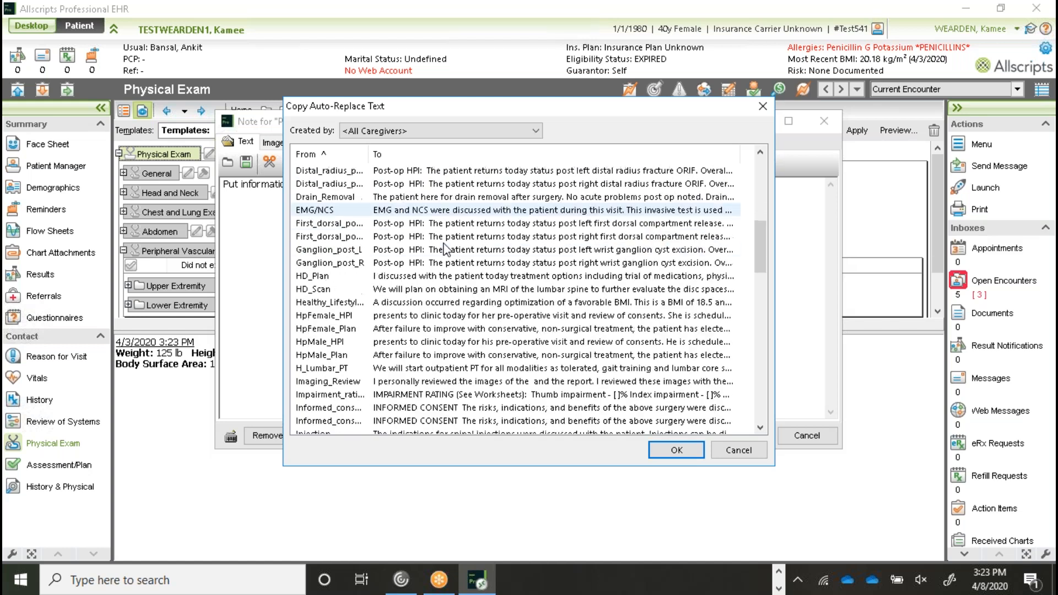
pyautogui.scroll(-9, 447, 250)
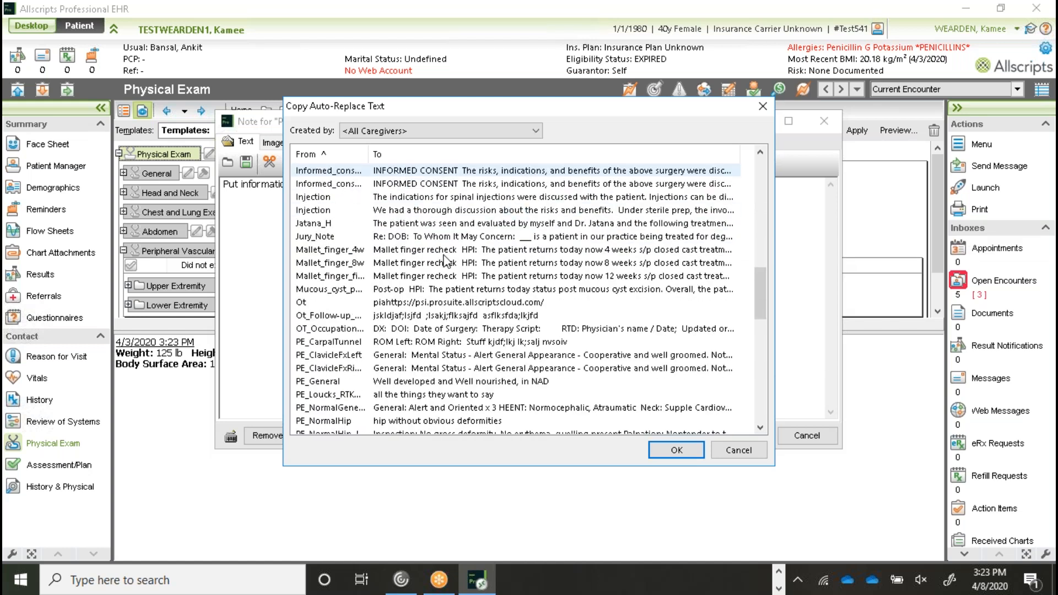
pyautogui.scroll(-10, 445, 260)
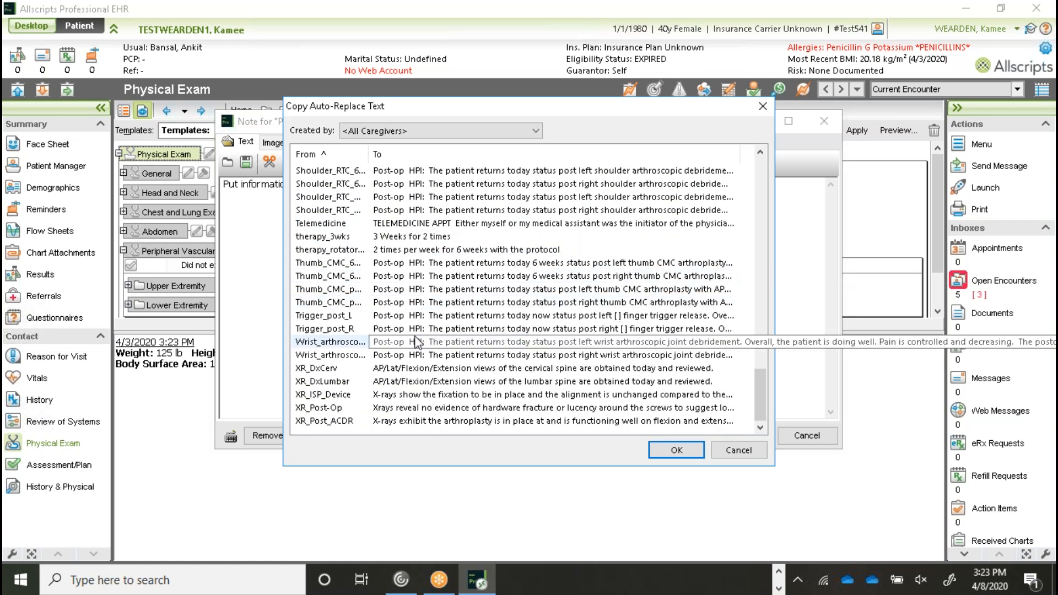
pyautogui.scroll(5, 418, 343)
pyautogui.scroll(2, 417, 342)
pyautogui.click(738, 451)
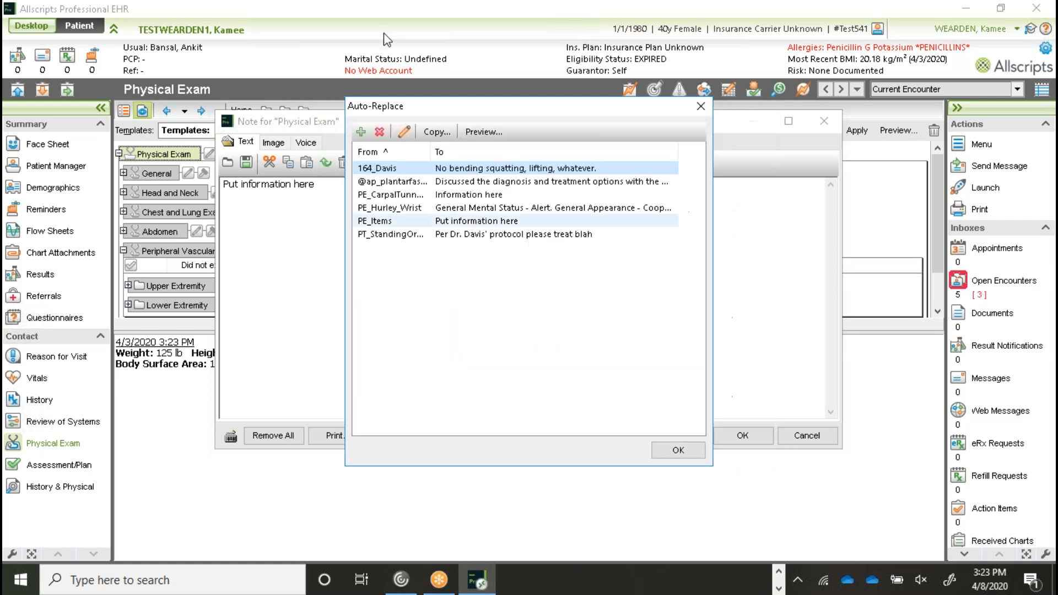
pyautogui.click(678, 450)
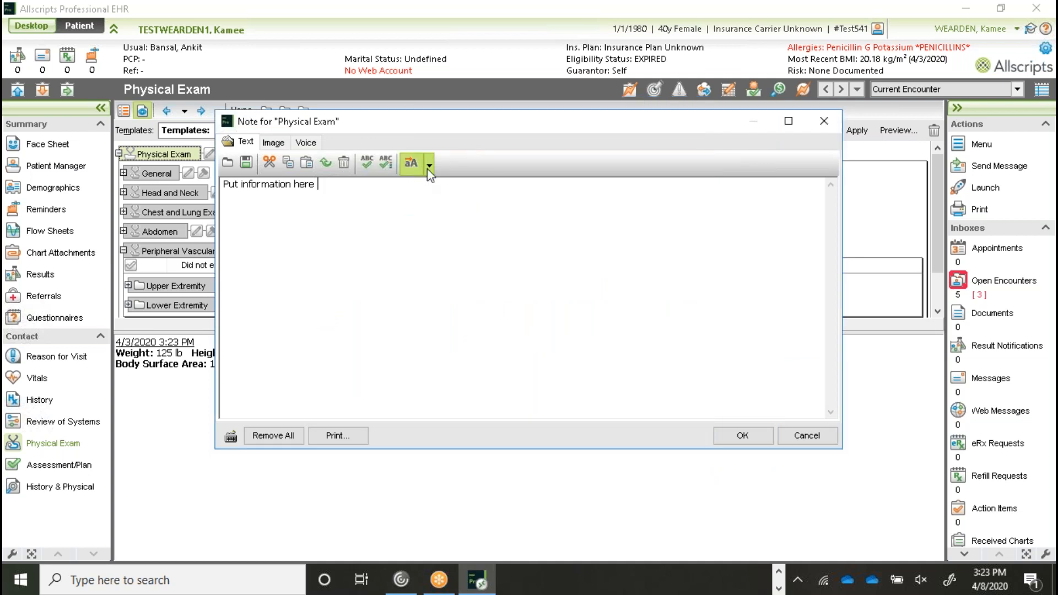
# - Add the shared EMG/NCS entry to your auto-replace list, then return to the Physical Exam note
pyautogui.click(429, 166)
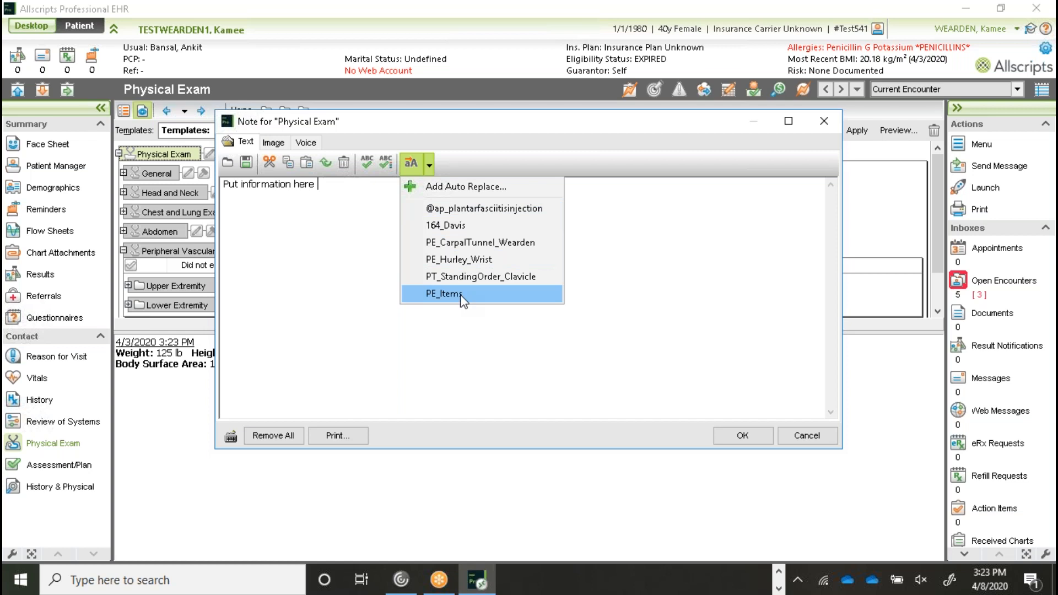
pyautogui.click(406, 158)
pyautogui.click(409, 161)
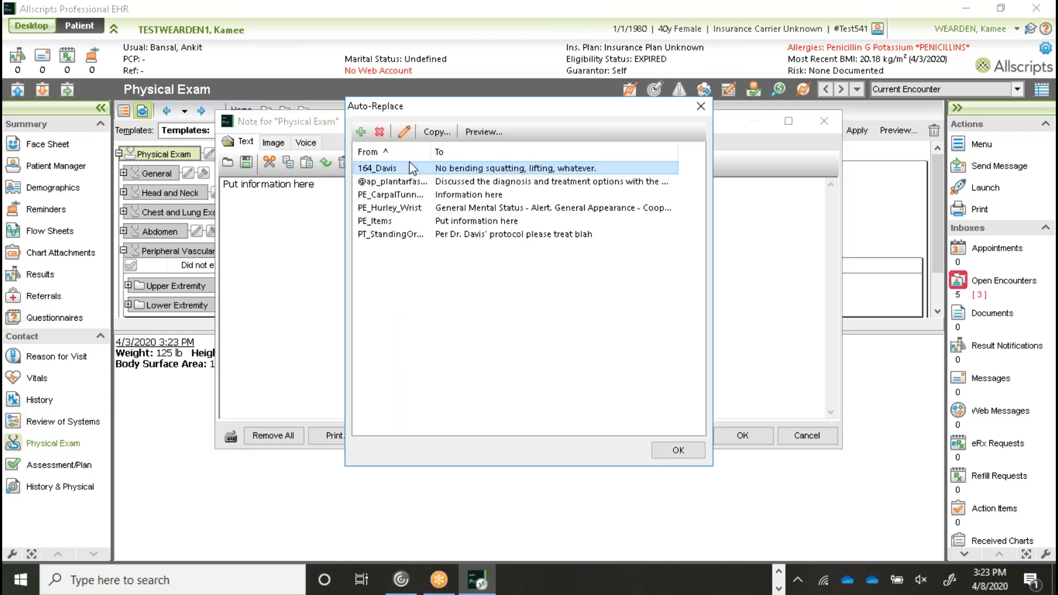
pyautogui.click(441, 136)
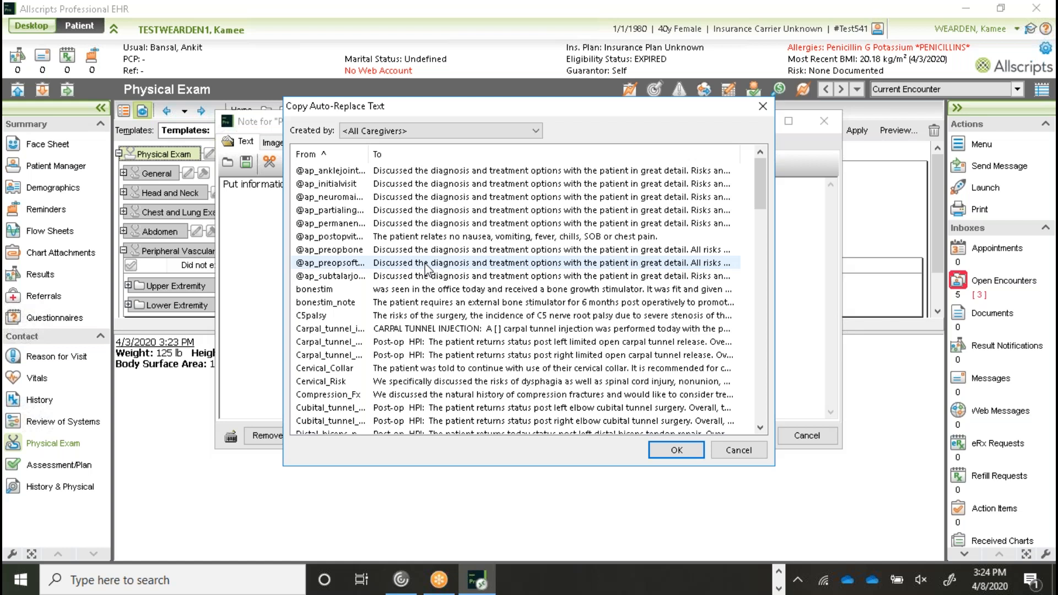
pyautogui.scroll(-5, 551, 232)
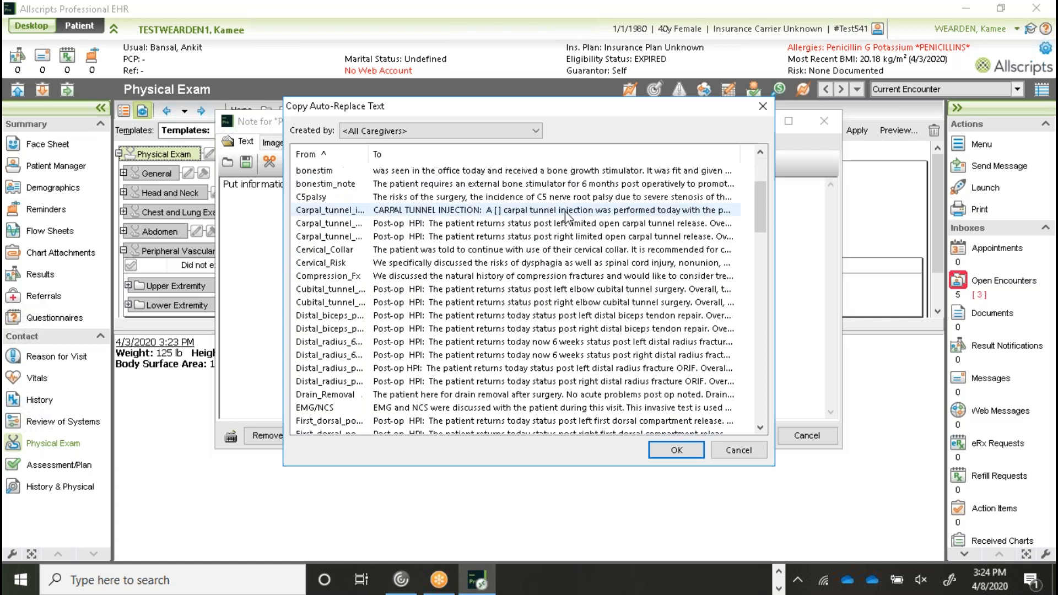
pyautogui.scroll(-4, 557, 226)
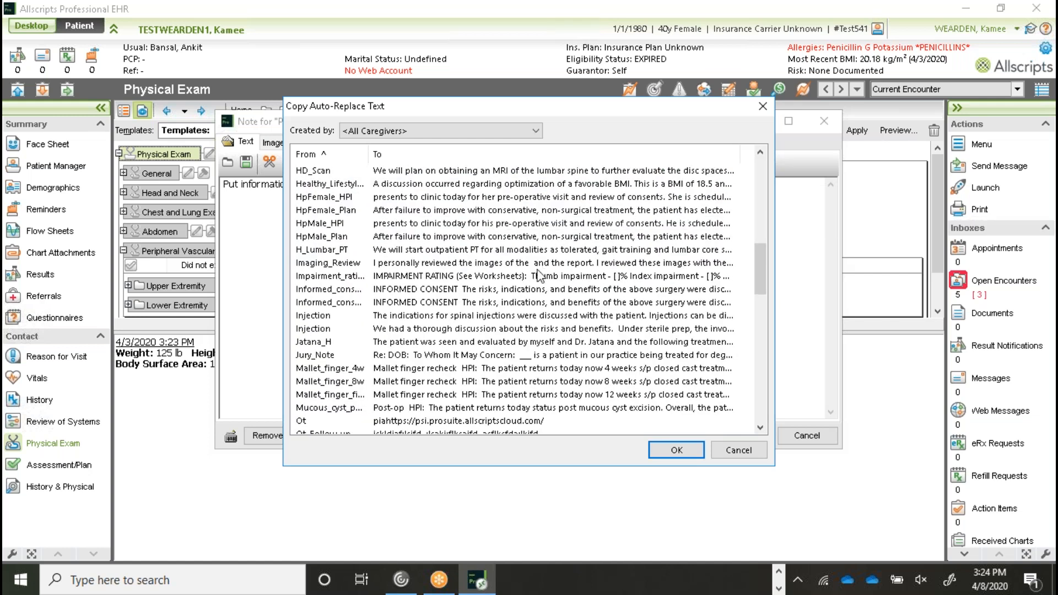
pyautogui.scroll(1, 439, 232)
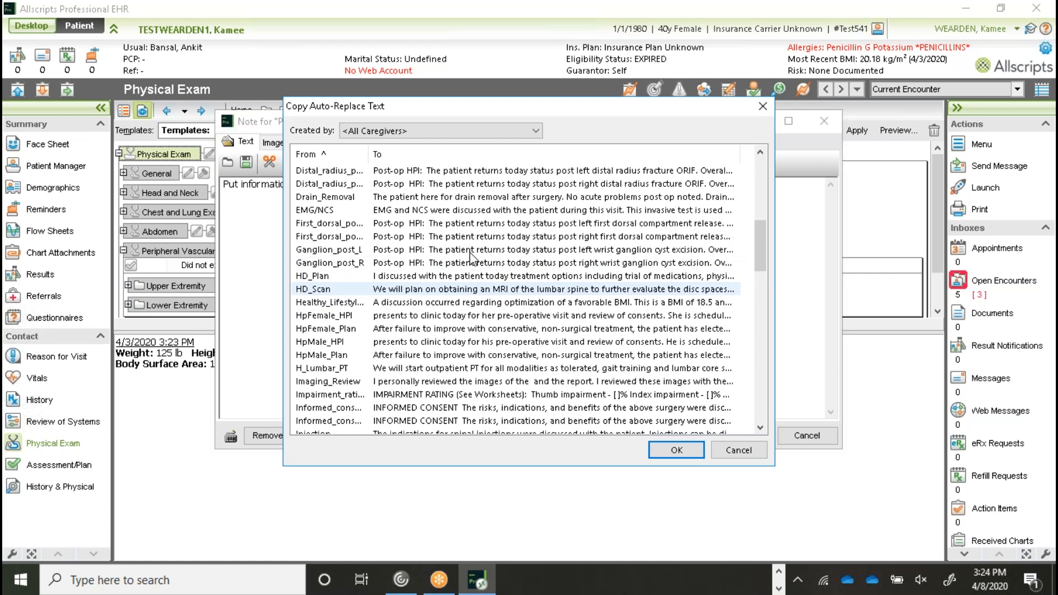
pyautogui.doubleClick(435, 211)
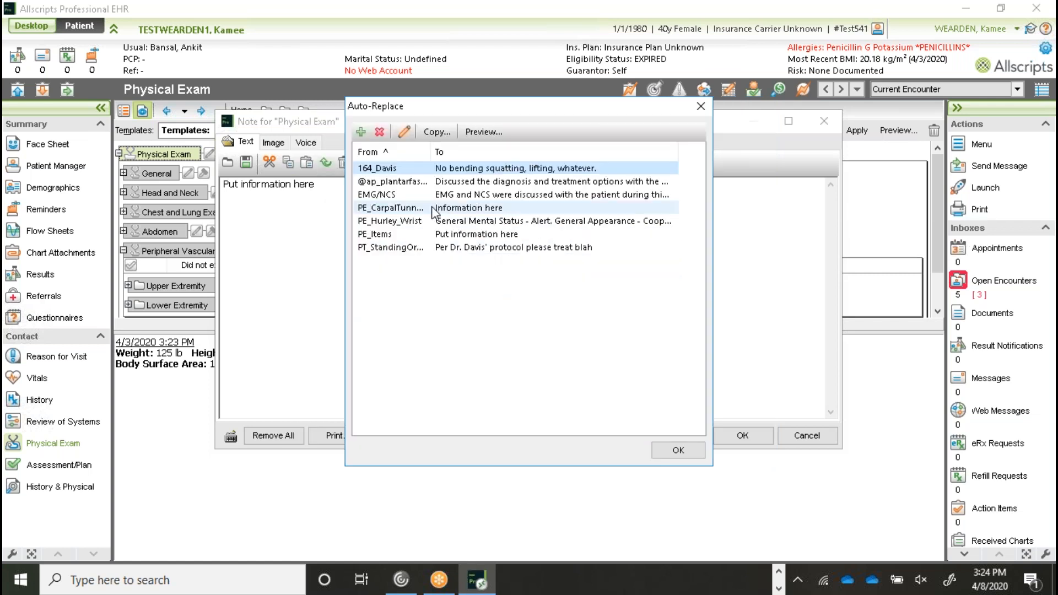
pyautogui.click(388, 199)
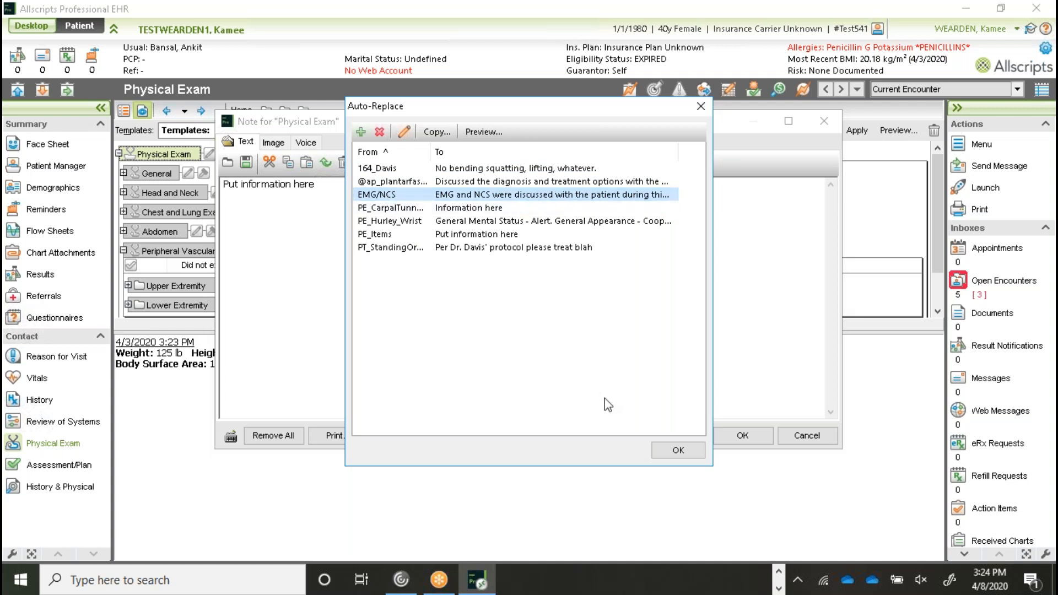
pyautogui.click(689, 455)
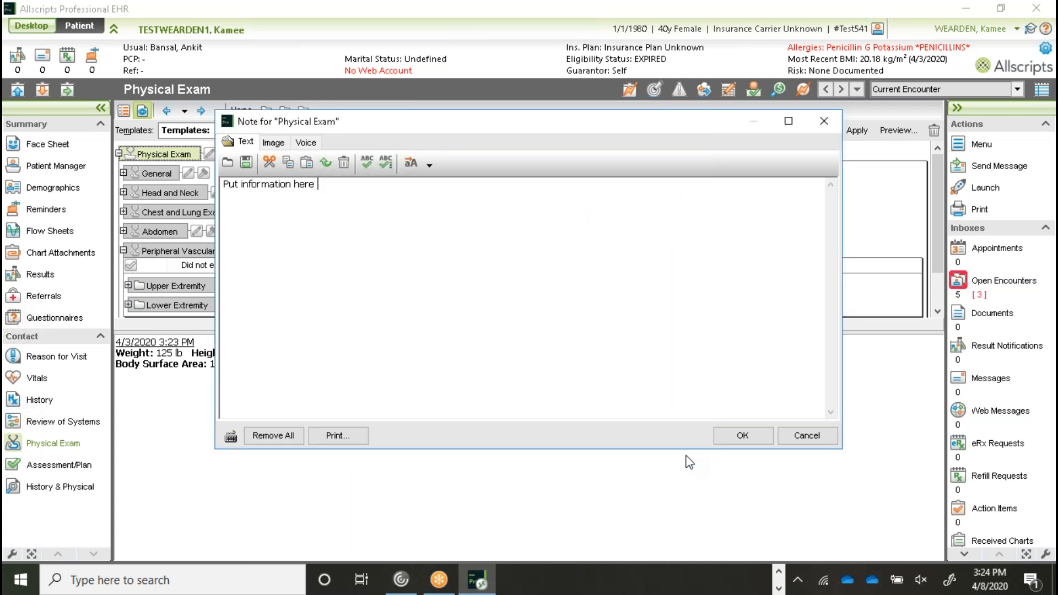
# - Replace 'Put information here' with the PE_Hurley_Wrist findings, including wrist flexion 85° and extension 80°
pyautogui.click(430, 164)
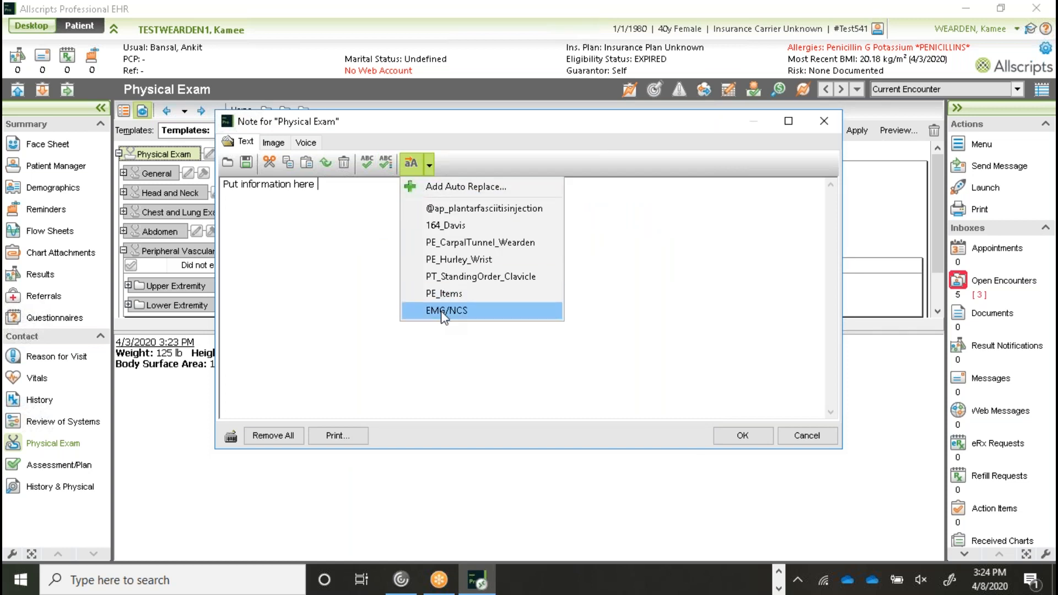
pyautogui.moveTo(335, 189); pyautogui.dragTo(172, 175)
pyautogui.press('Delete')
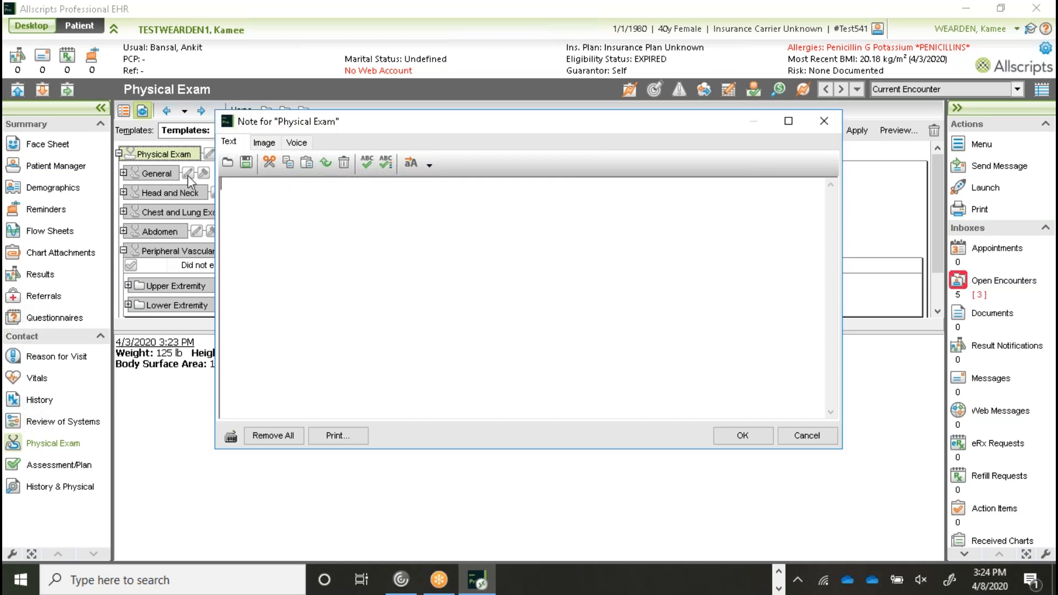
pyautogui.click(429, 164)
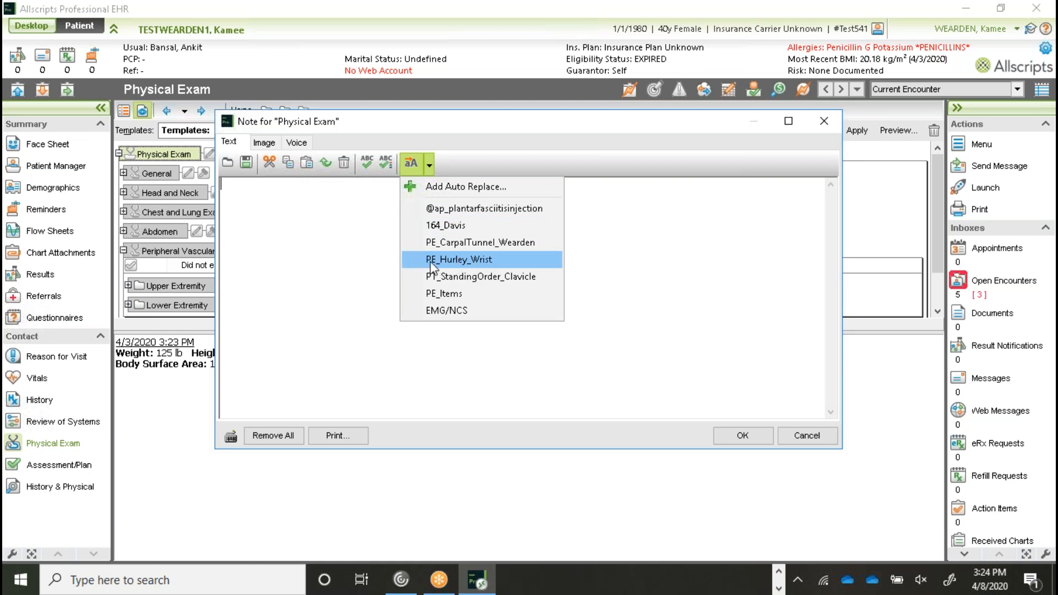
pyautogui.click(459, 260)
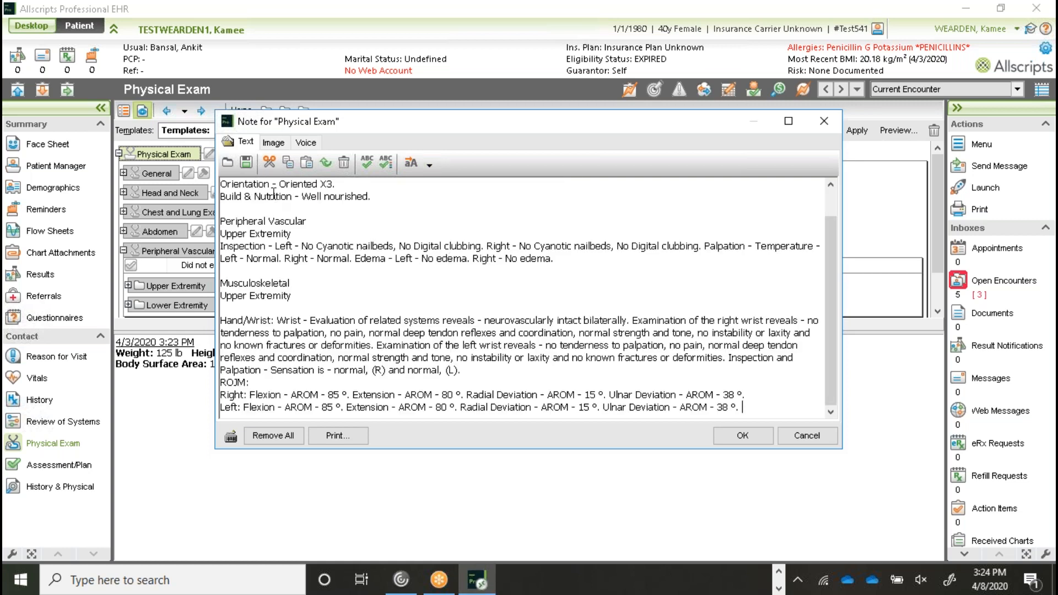
# - Change right flexion to 70°, left radial deviation to 20°, and right edema to 'Positive for edema', then save
pyautogui.scroll(1, 346, 236)
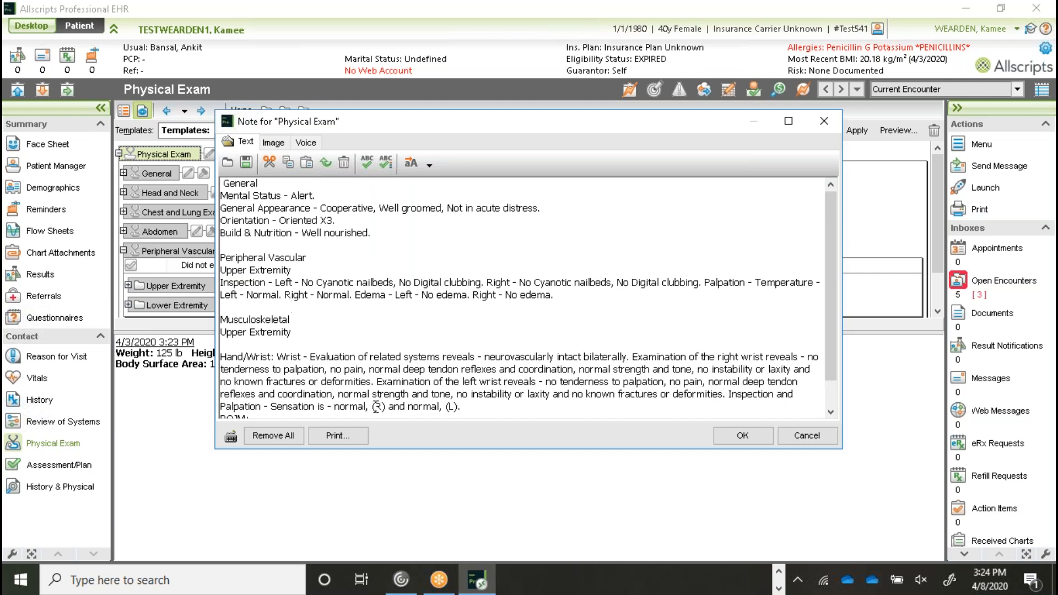
pyautogui.scroll(-1, 379, 407)
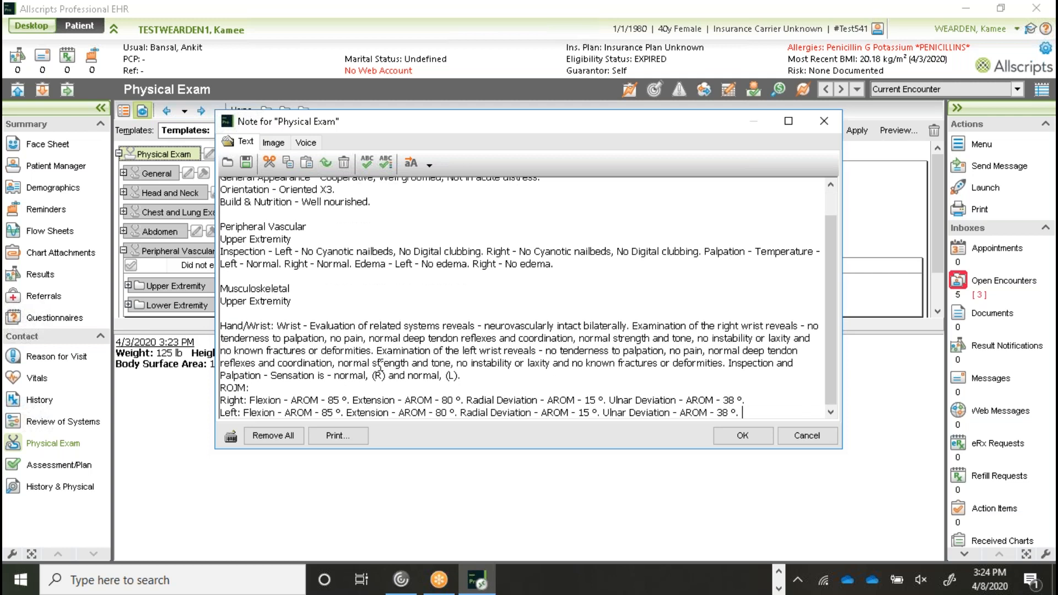
pyautogui.click(340, 401)
pyautogui.press('BackSpace')
pyautogui.press('BackSpace')
pyautogui.write('70')
pyautogui.click(591, 413)
pyautogui.press('BackSpace')
pyautogui.press('BackSpace')
pyautogui.write('20')
pyautogui.click(519, 264)
pyautogui.press('BackSpace')
pyautogui.press('BackSpace')
pyautogui.write('Positive for')
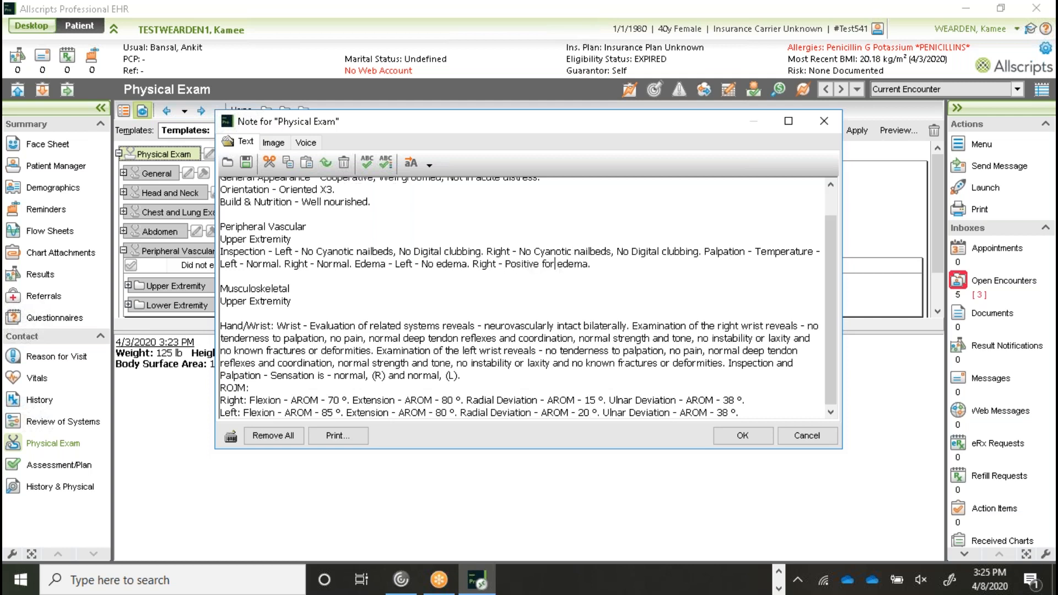
pyautogui.click(743, 436)
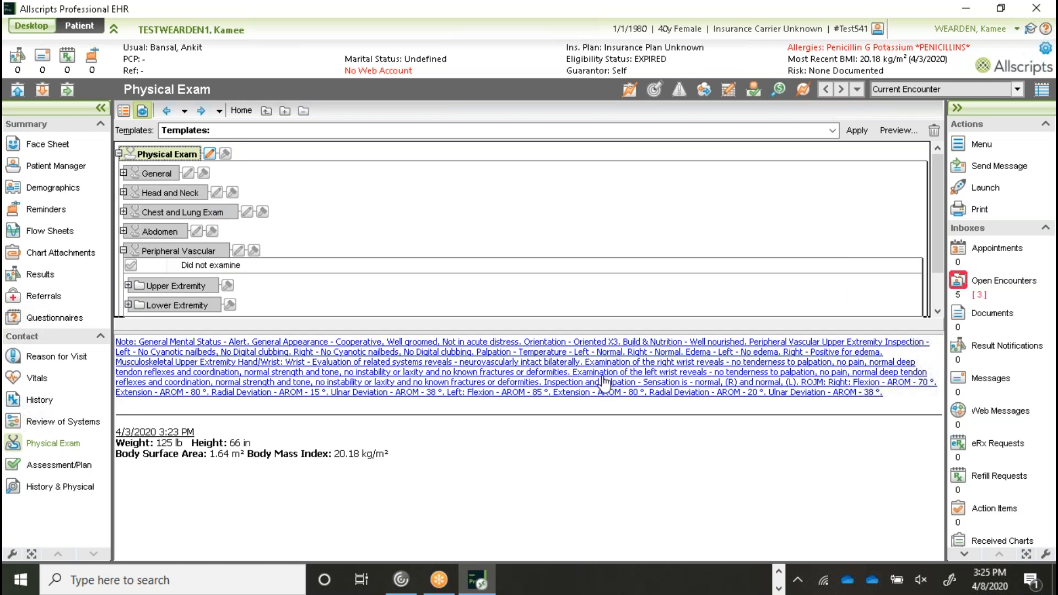
# - Open the saved wrist note, close it unchanged, then reopen it from the Physical Exam pane
pyautogui.click(287, 348)
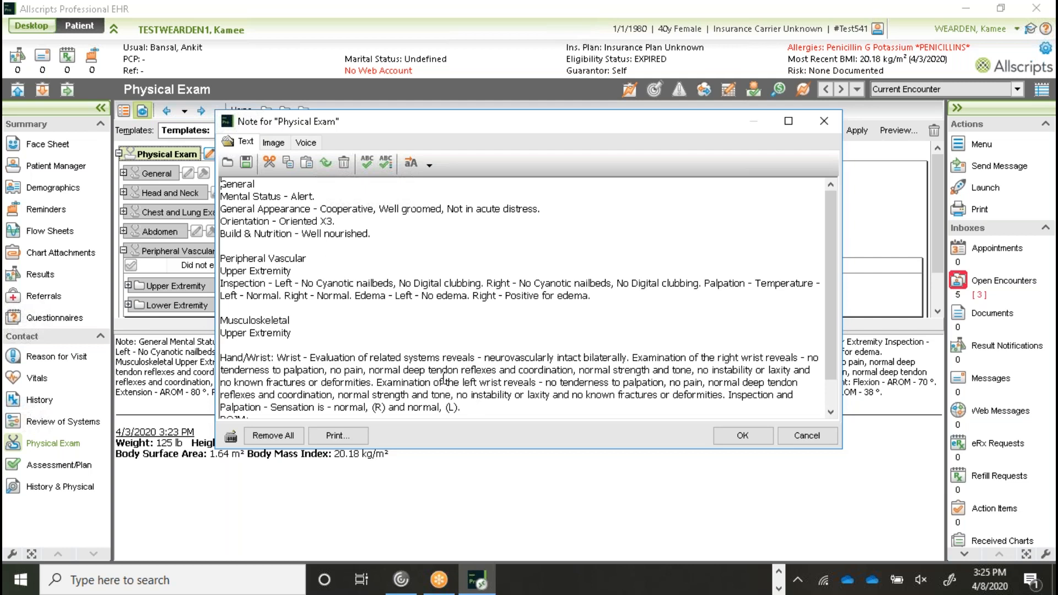
pyautogui.click(829, 442)
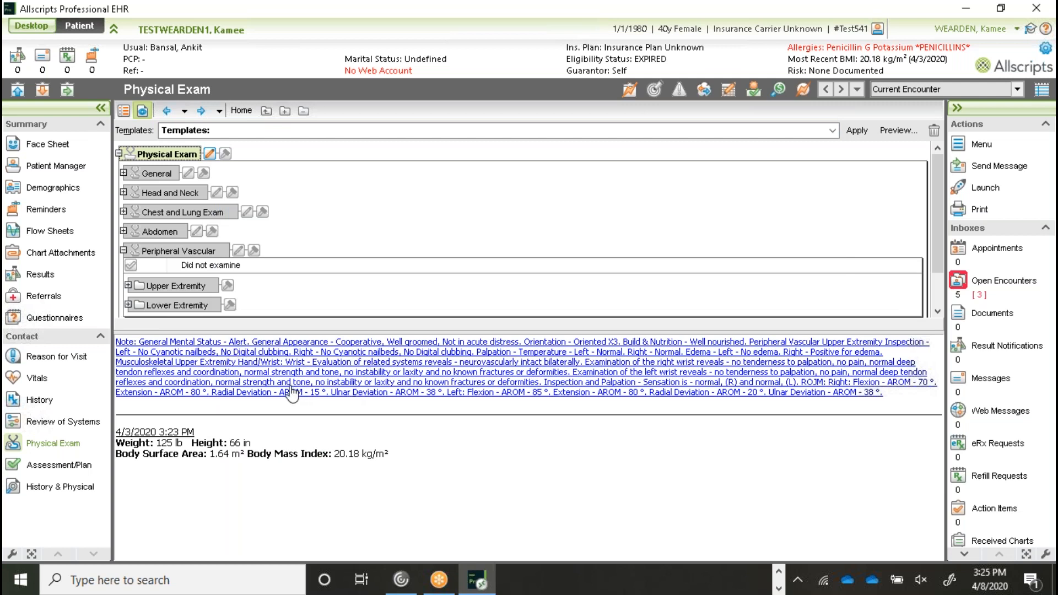
pyautogui.click(181, 346)
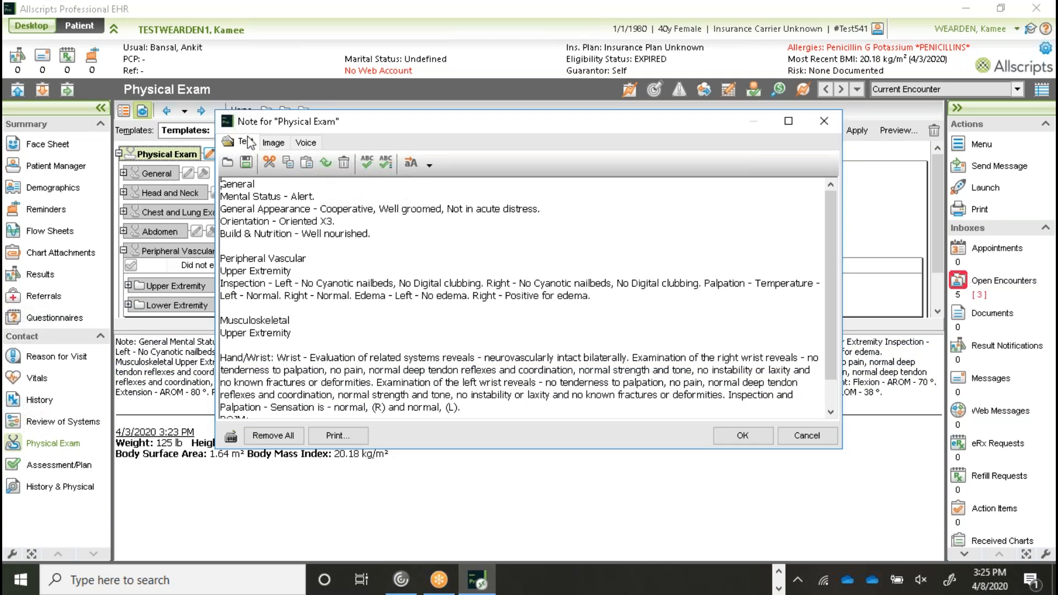
# - Review the saved wrist findings, including right flexion 70°, and close the note with OK
pyautogui.scroll(-2, 259, 204)
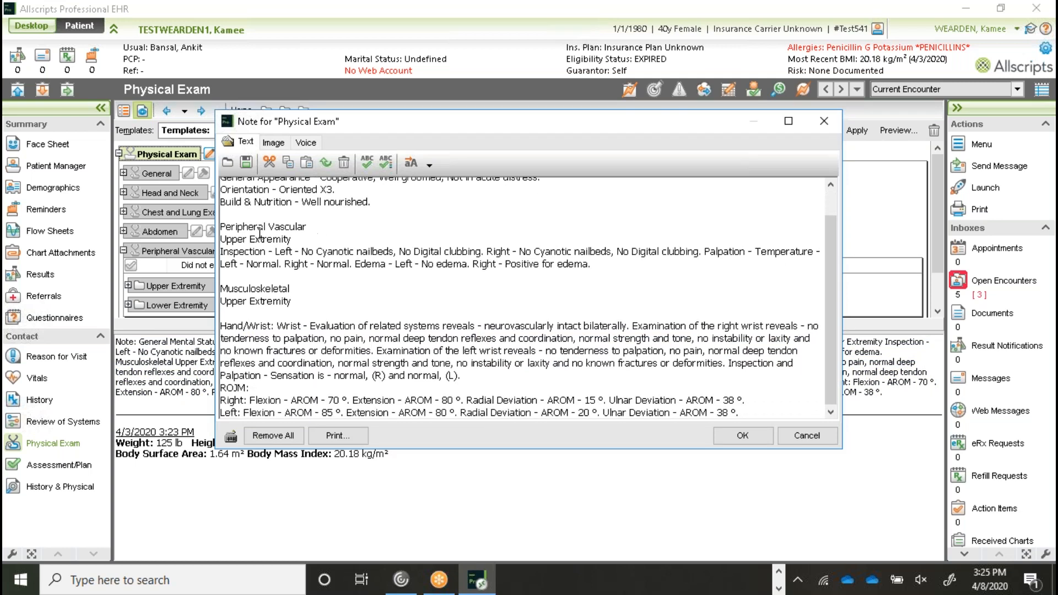
pyautogui.scroll(2, 317, 300)
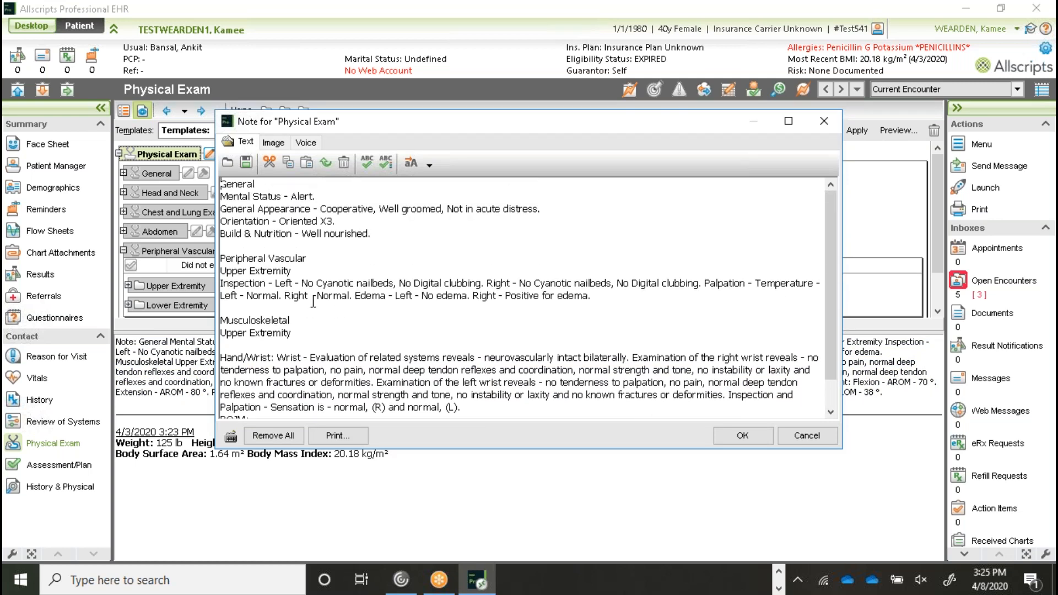
pyautogui.moveTo(829, 355); pyautogui.dragTo(842, 388)
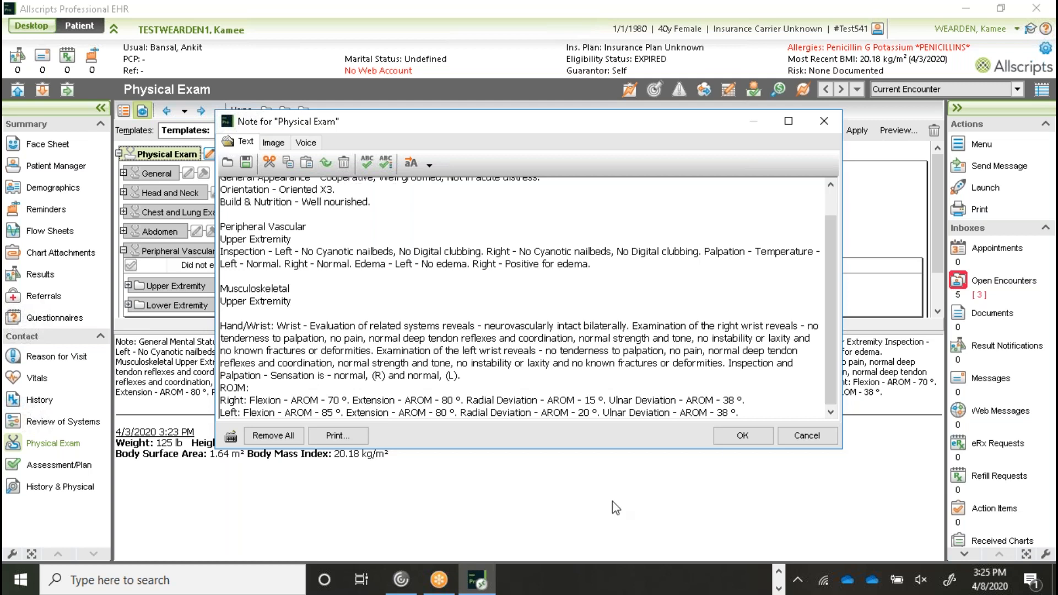
pyautogui.click(743, 435)
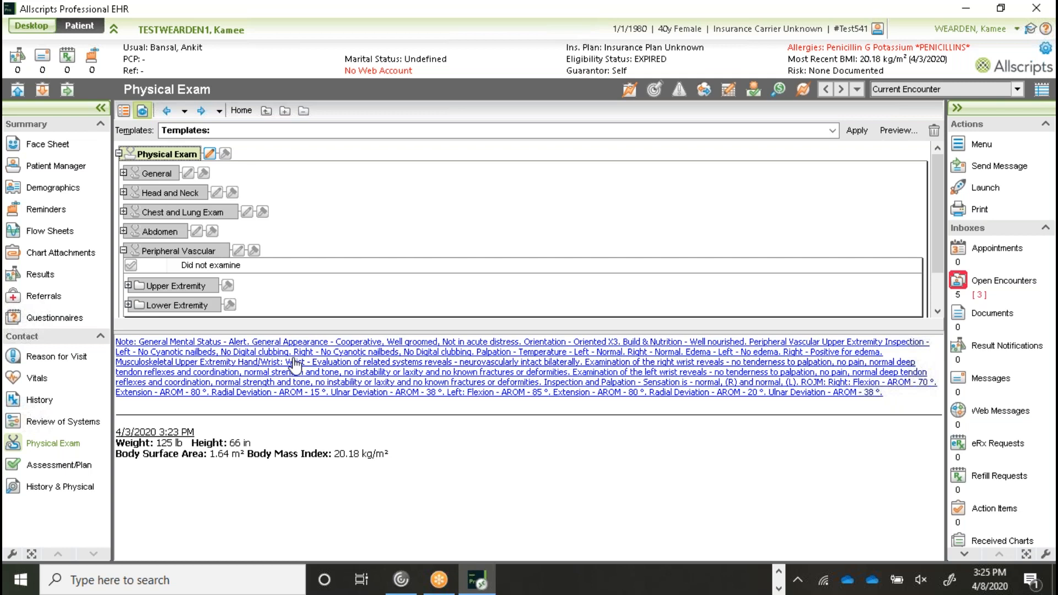
pyautogui.click(67, 489)
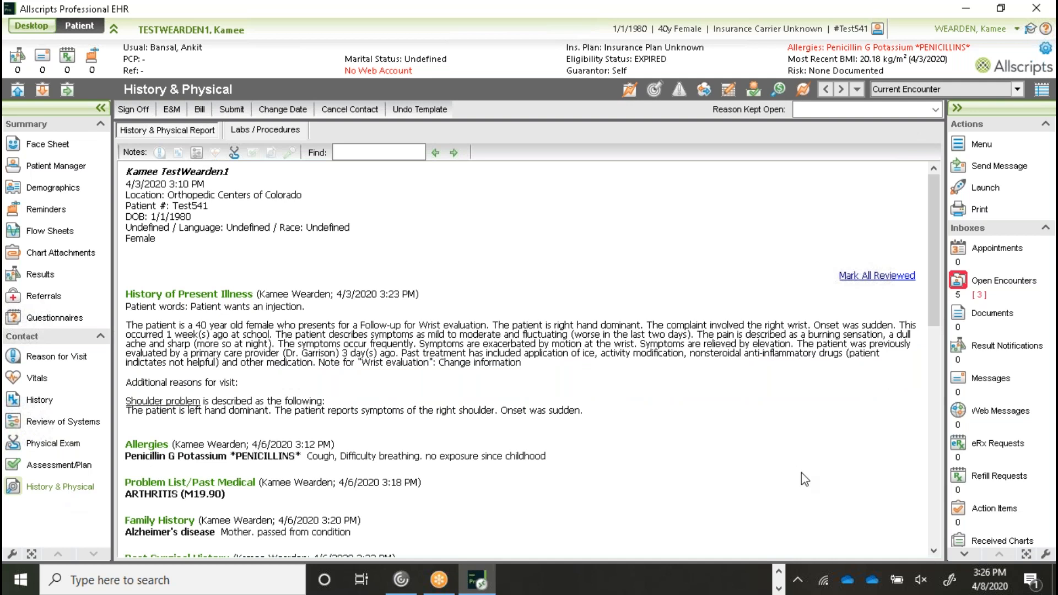
pyautogui.scroll(-10, 801, 472)
pyautogui.scroll(-5, 734, 435)
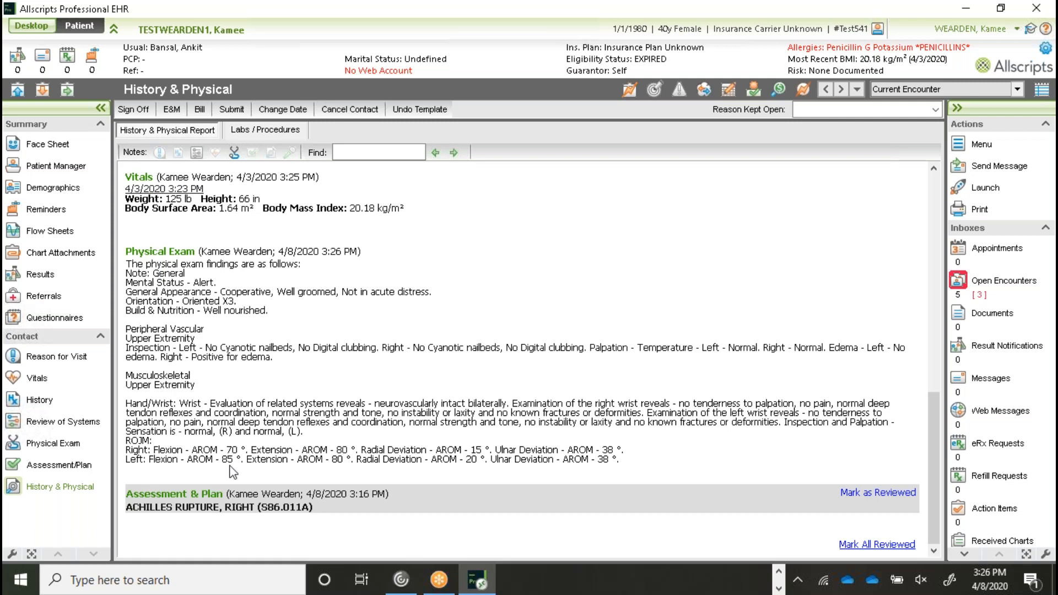
pyautogui.click(69, 445)
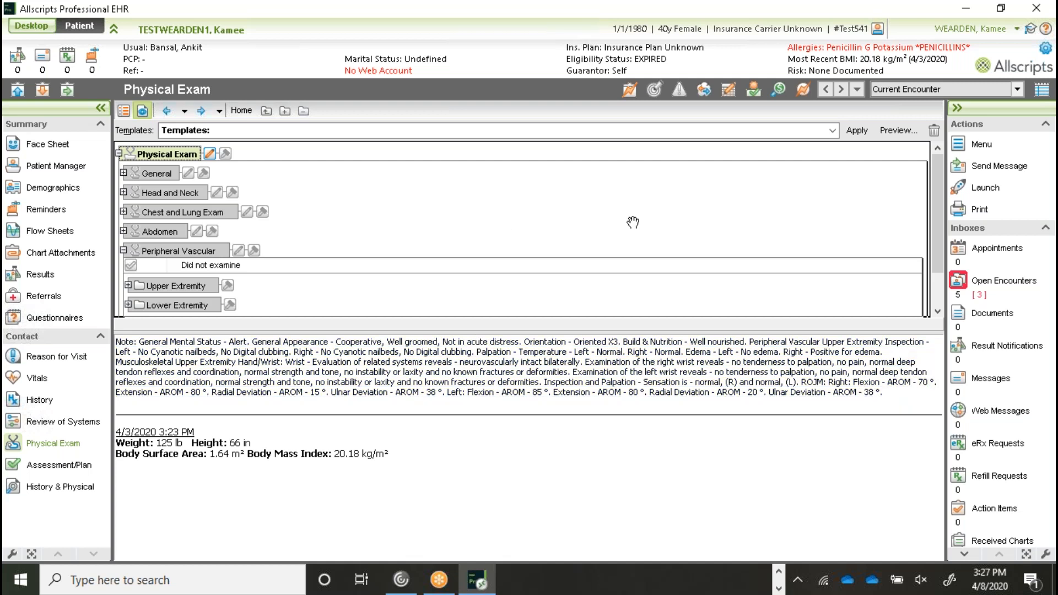
# - Clear the wrist exam findings from the Physical Exam note, leaving only the 4/3/2020 vitals
pyautogui.click(832, 131)
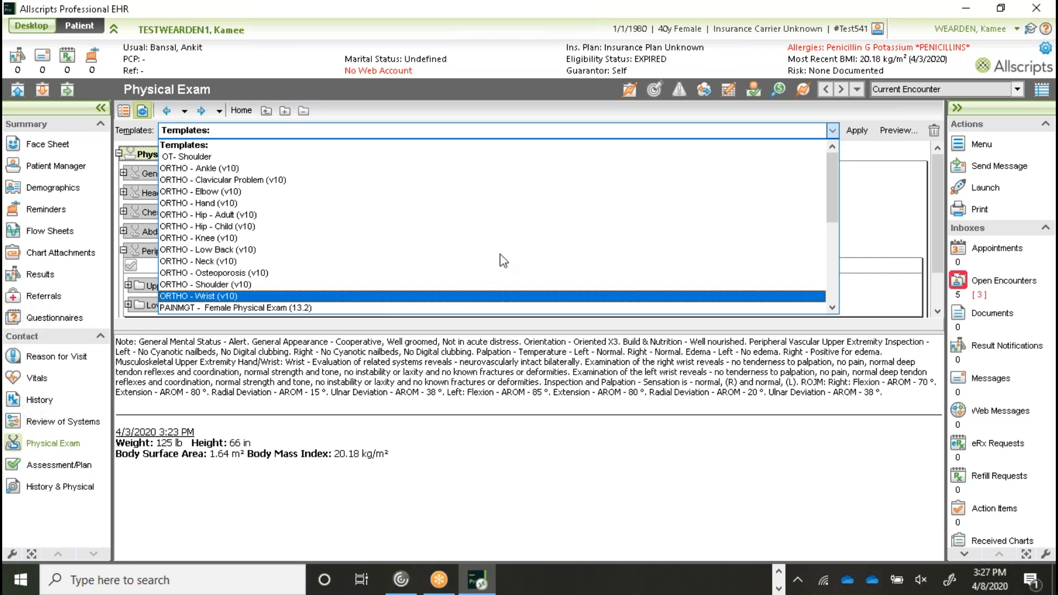
pyautogui.click(833, 131)
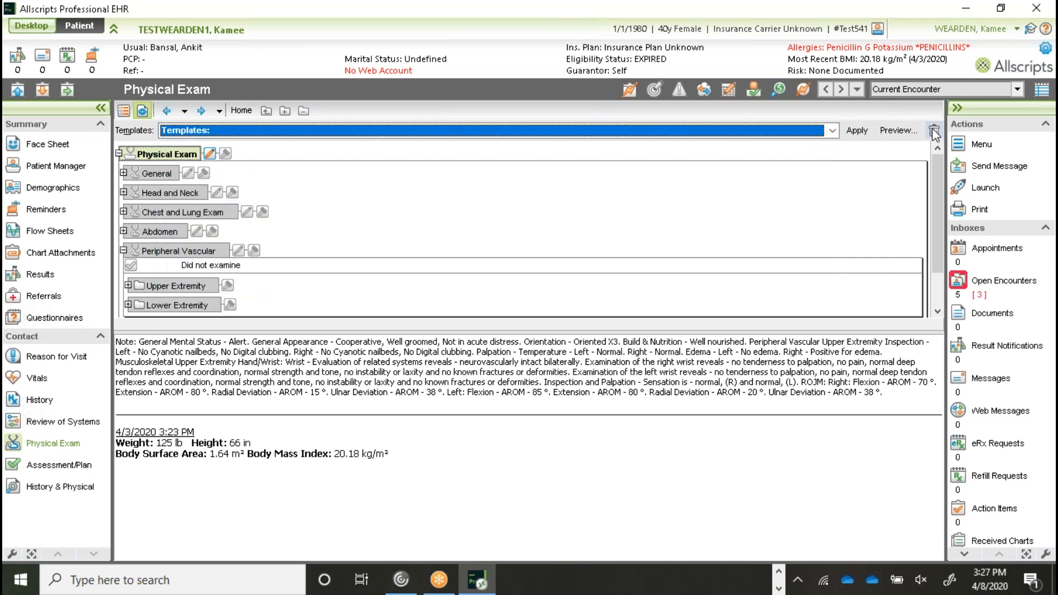
pyautogui.click(934, 130)
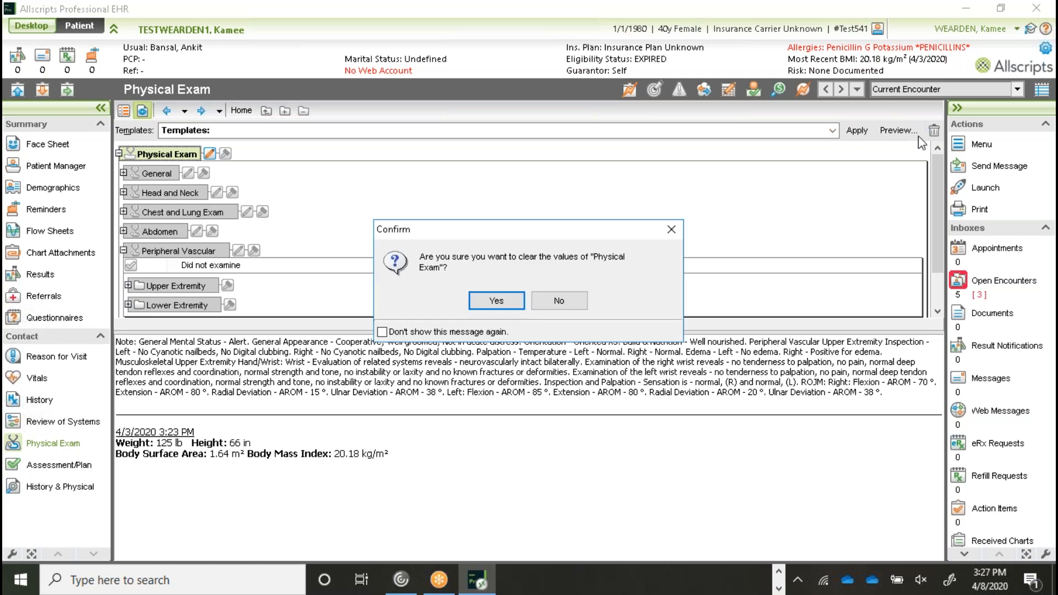
pyautogui.click(504, 300)
pyautogui.click(832, 131)
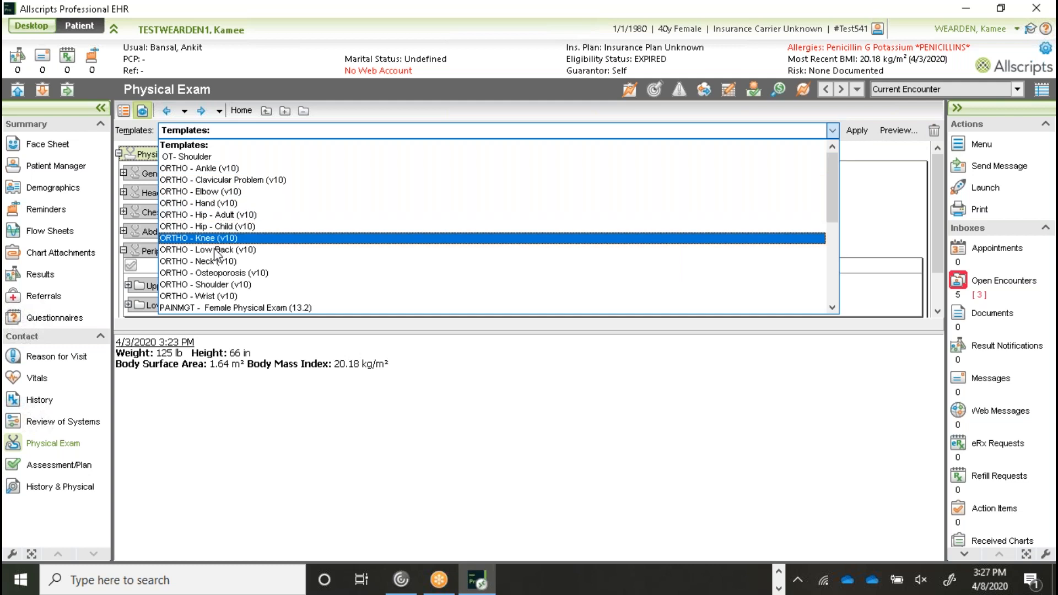
# - Apply the ORTHO - Shoulder (v10) template, adding shoulder findings such as internal rotation AROM 80°
pyautogui.click(210, 286)
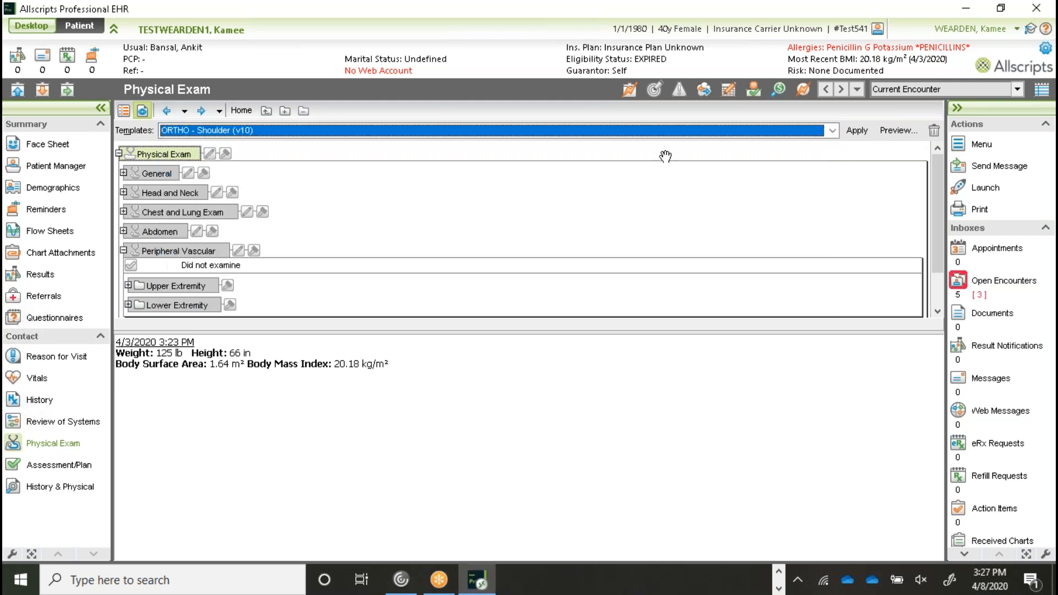
pyautogui.click(858, 131)
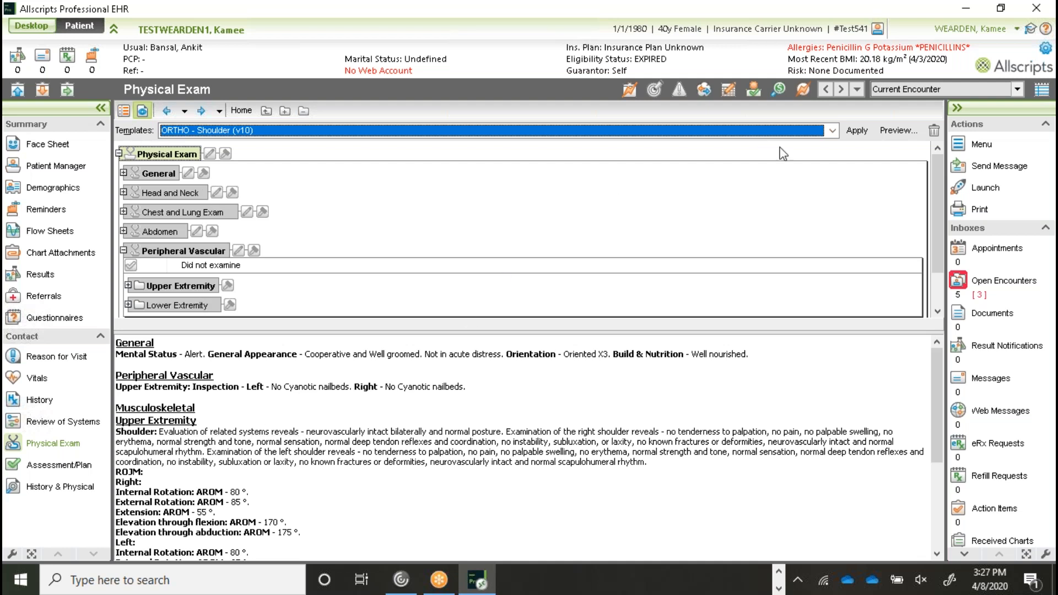
pyautogui.click(833, 131)
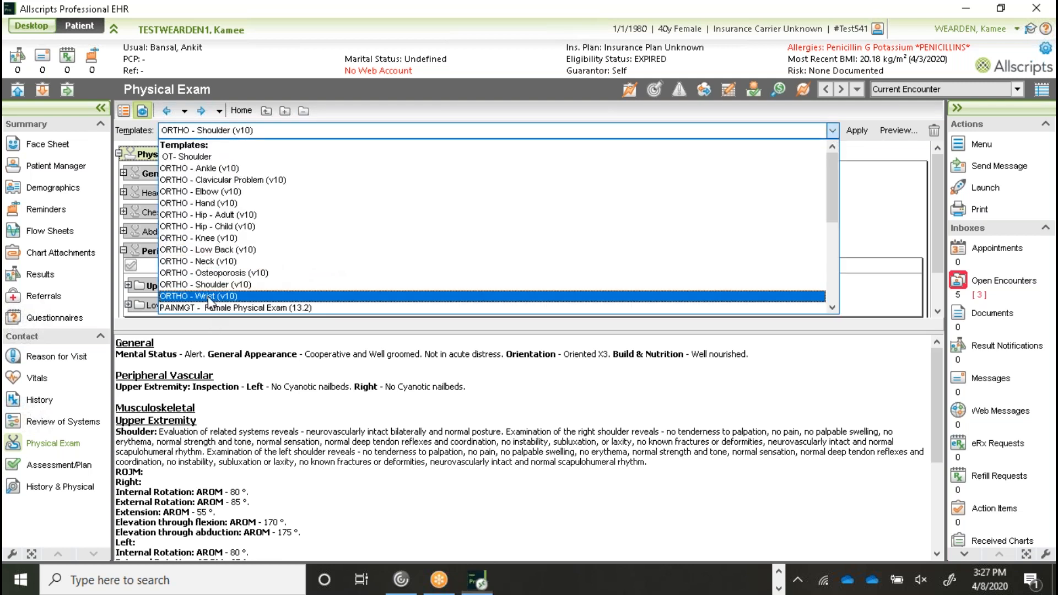
# - Apply ORTHO - Wrist (v10), skipping General and Peripheral Vascular and combining Musculoskeletal findings
pyautogui.click(210, 298)
pyautogui.click(855, 133)
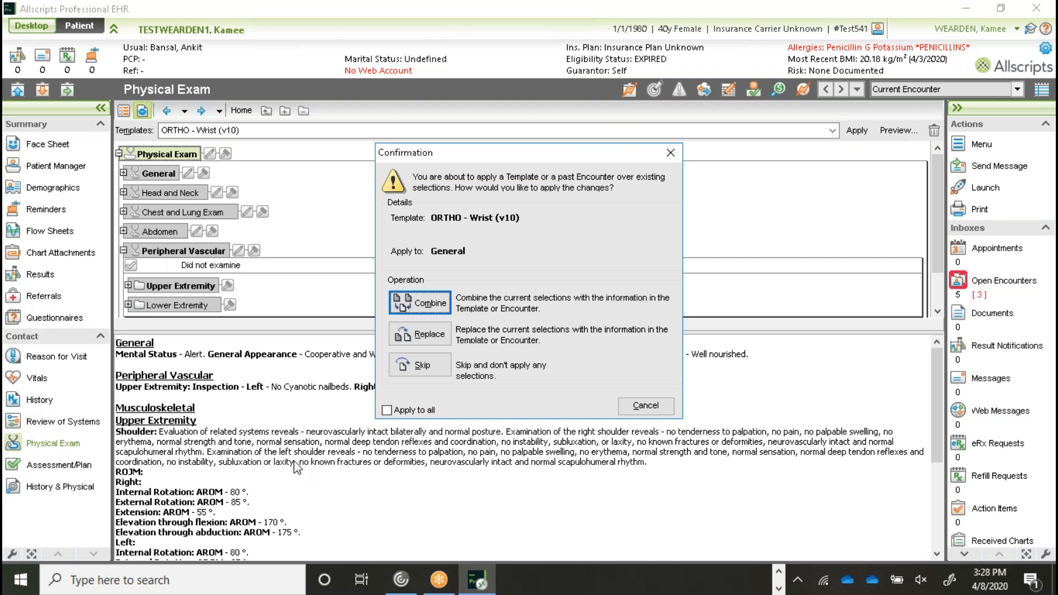
pyautogui.click(427, 370)
pyautogui.click(424, 302)
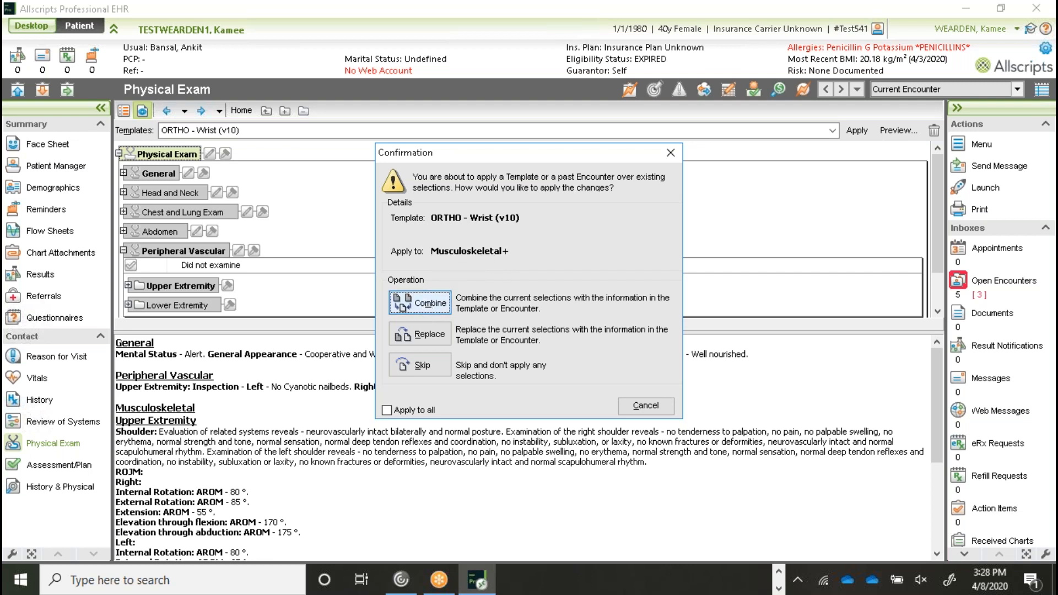
pyautogui.click(420, 303)
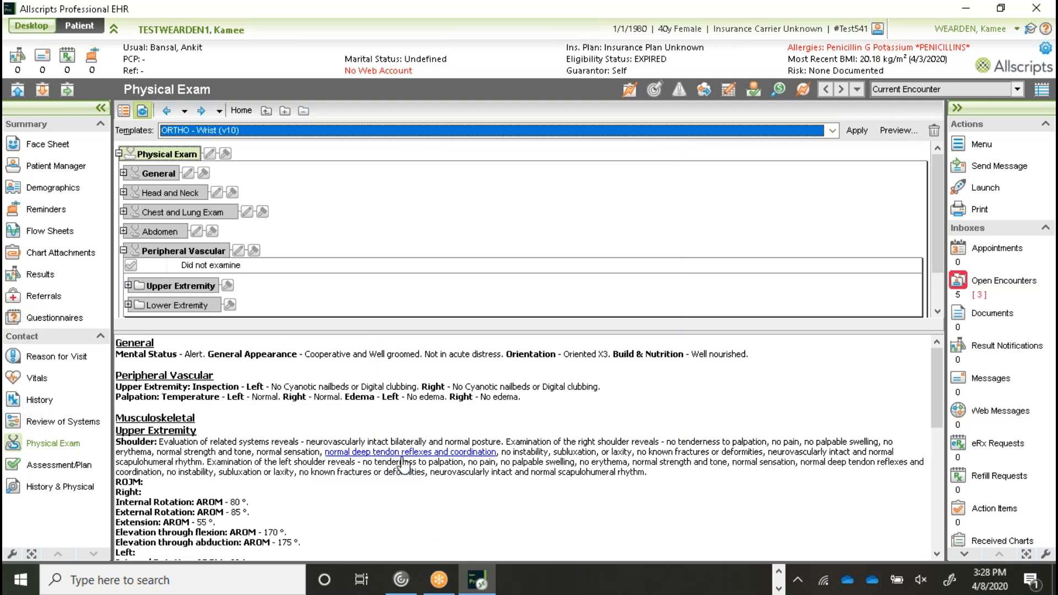
pyautogui.click(717, 507)
pyautogui.scroll(-6, 719, 513)
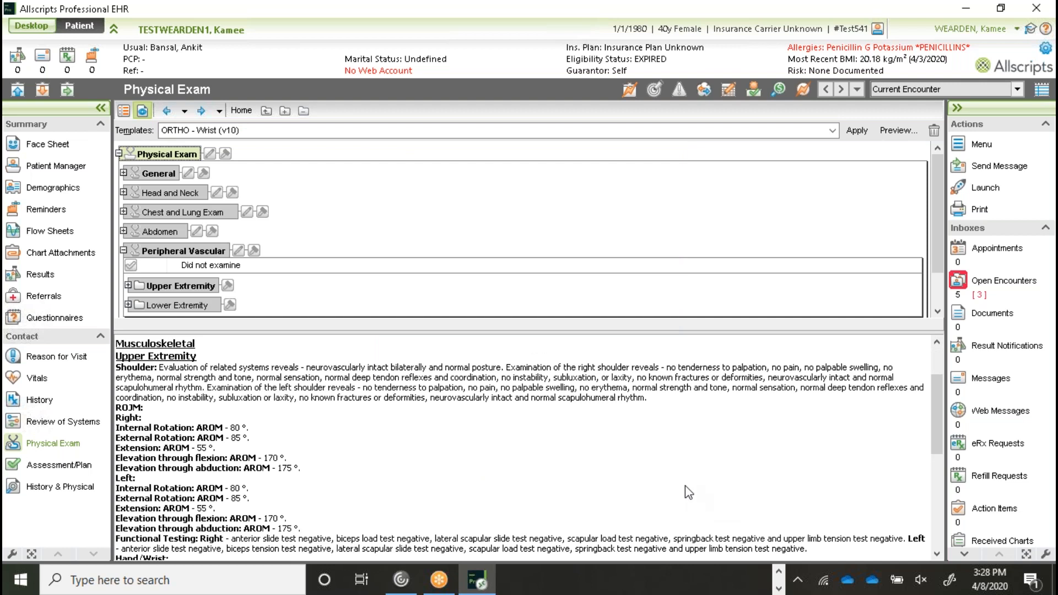
pyautogui.scroll(4, 381, 394)
pyautogui.scroll(-5, 539, 498)
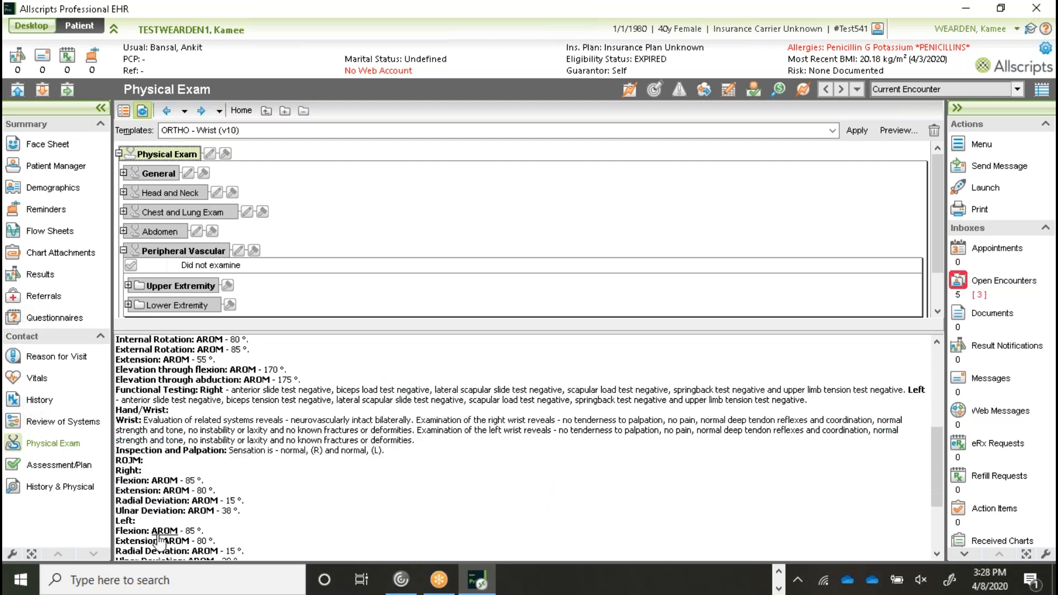
pyautogui.scroll(-2, 160, 537)
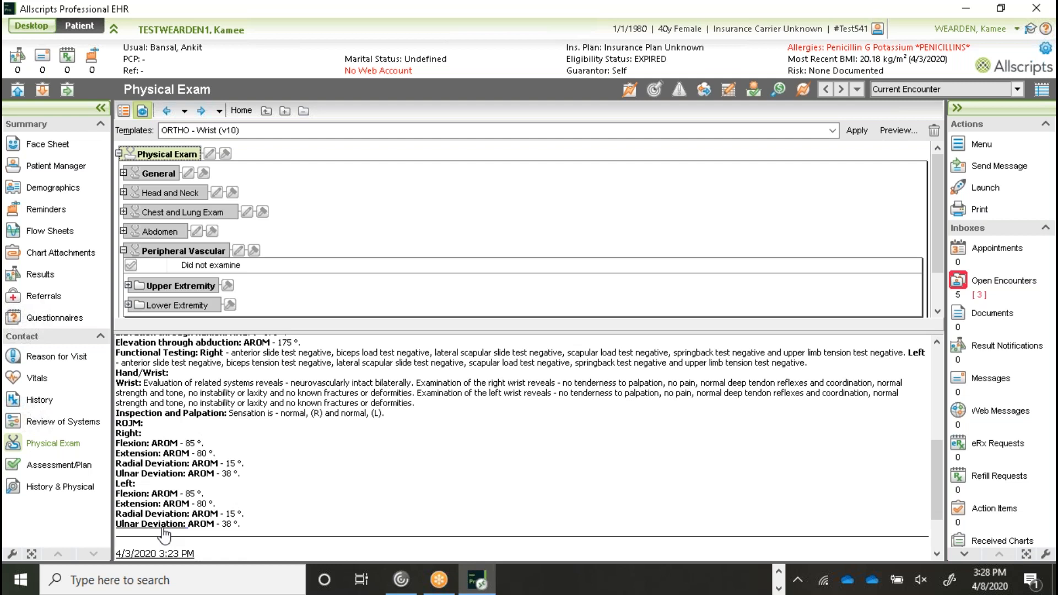
pyautogui.scroll(2, 215, 407)
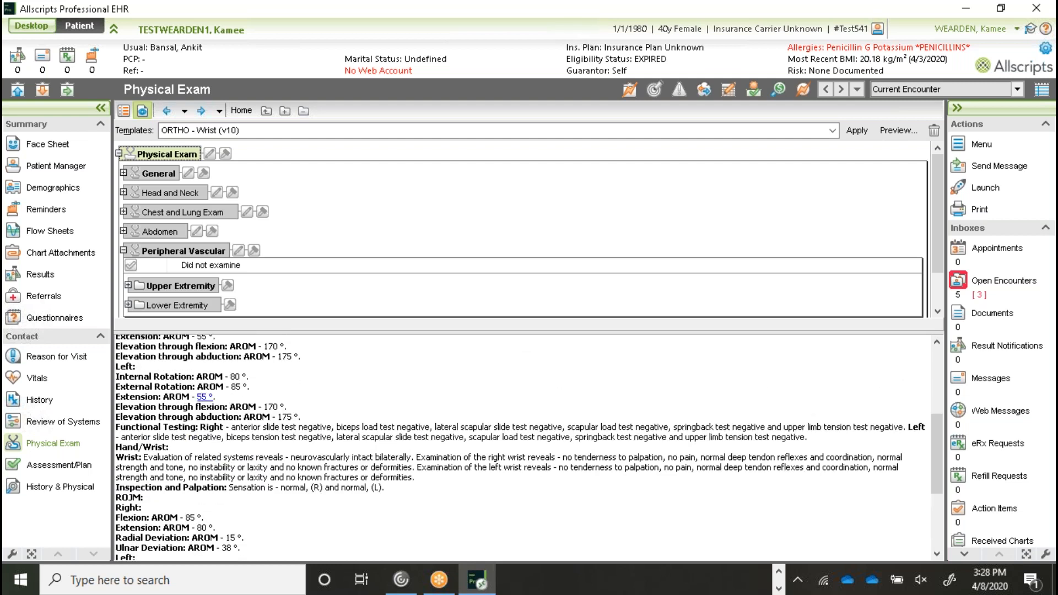
pyautogui.scroll(2, 215, 407)
pyautogui.scroll(3, 145, 408)
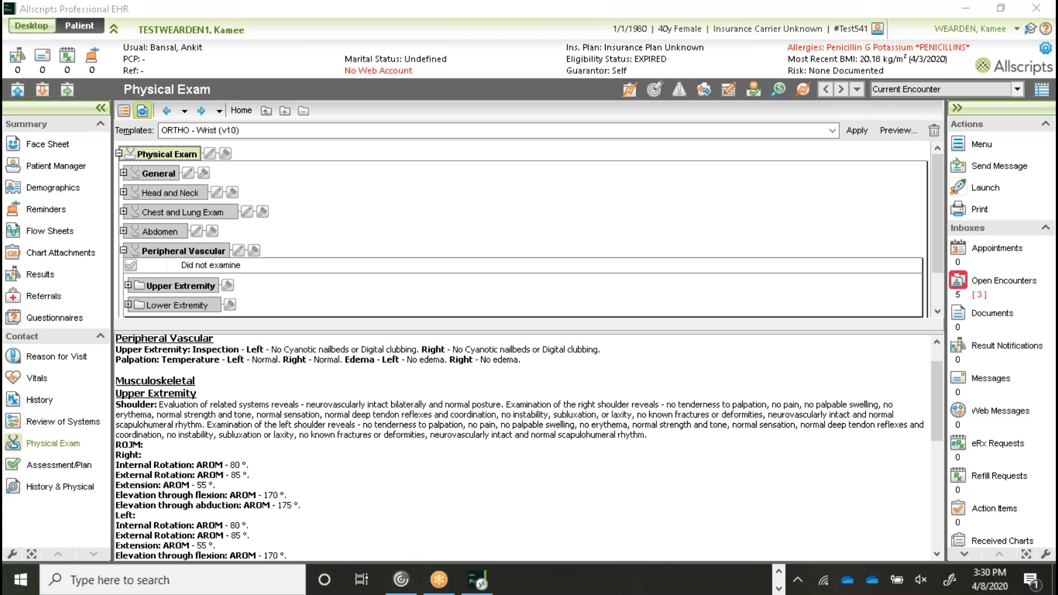
# - Log out, then sign back in with the same user name and re-entered password, dismissing the configuration warning
pyautogui.click(1017, 29)
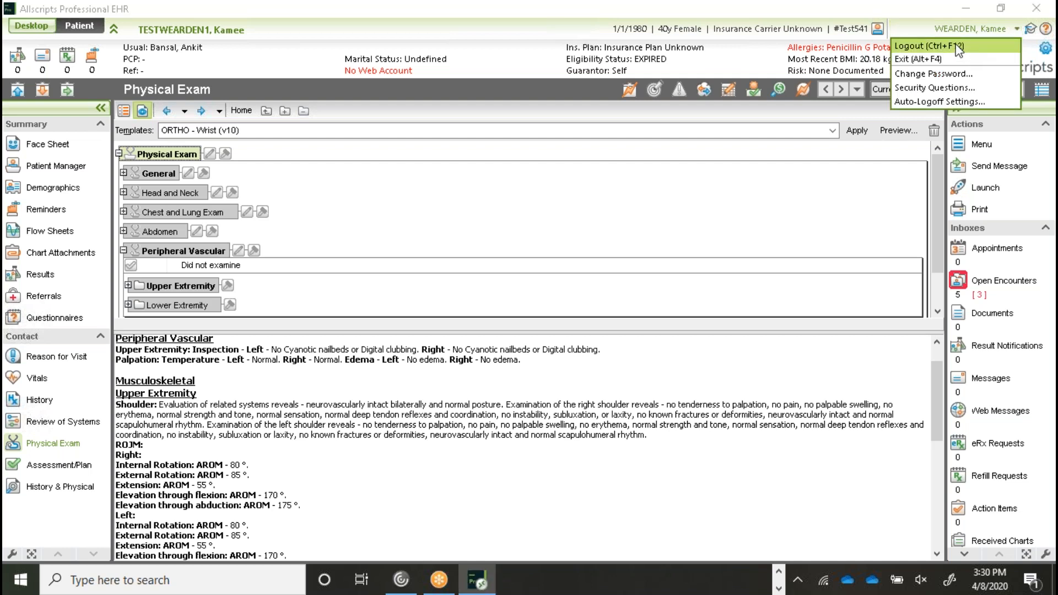
pyautogui.click(959, 48)
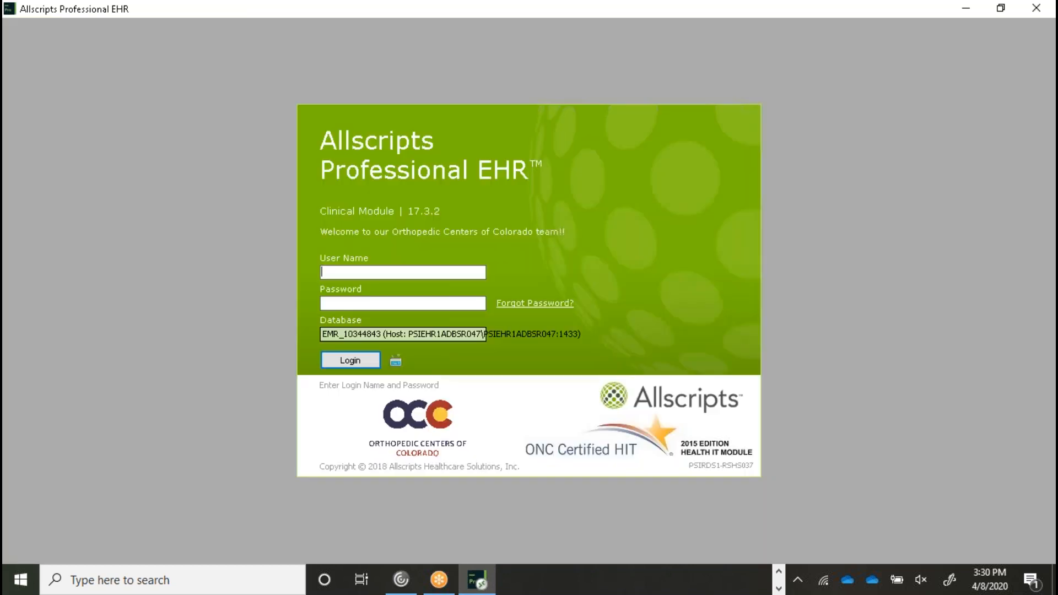
pyautogui.press('Tab')
pyautogui.write('••••••••••')
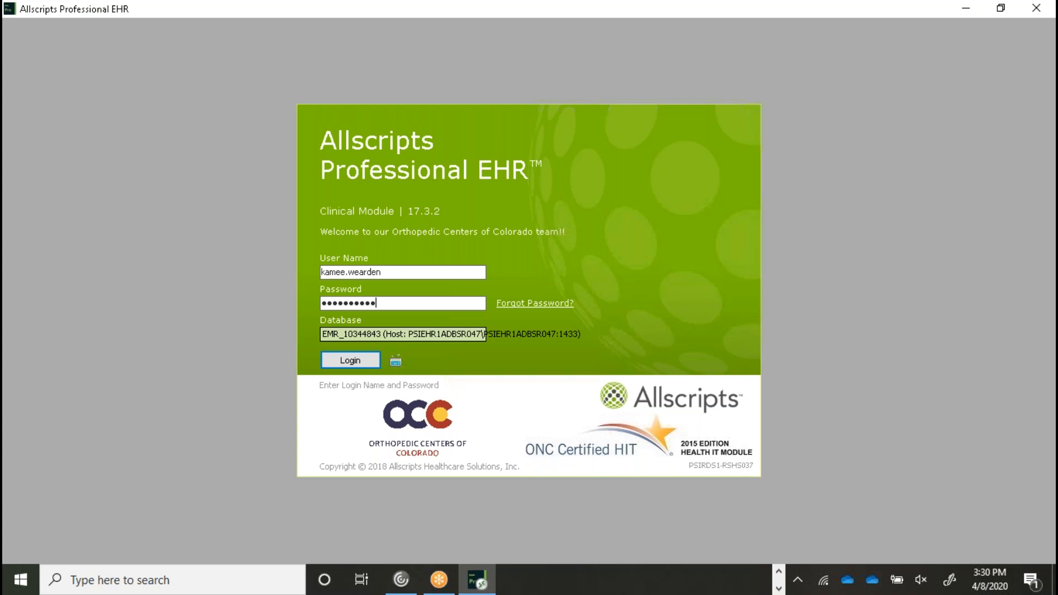
pyautogui.press('BackSpace')
pyautogui.press('BackSpace')
pyautogui.press('BackSpace')
pyautogui.press('BackSpace')
pyautogui.press('BackSpace')
pyautogui.press('BackSpace')
pyautogui.press('BackSpace')
pyautogui.press('BackSpace')
pyautogui.press('BackSpace')
pyautogui.press('BackSpace')
pyautogui.write('••••••••••••')
pyautogui.press('Return')
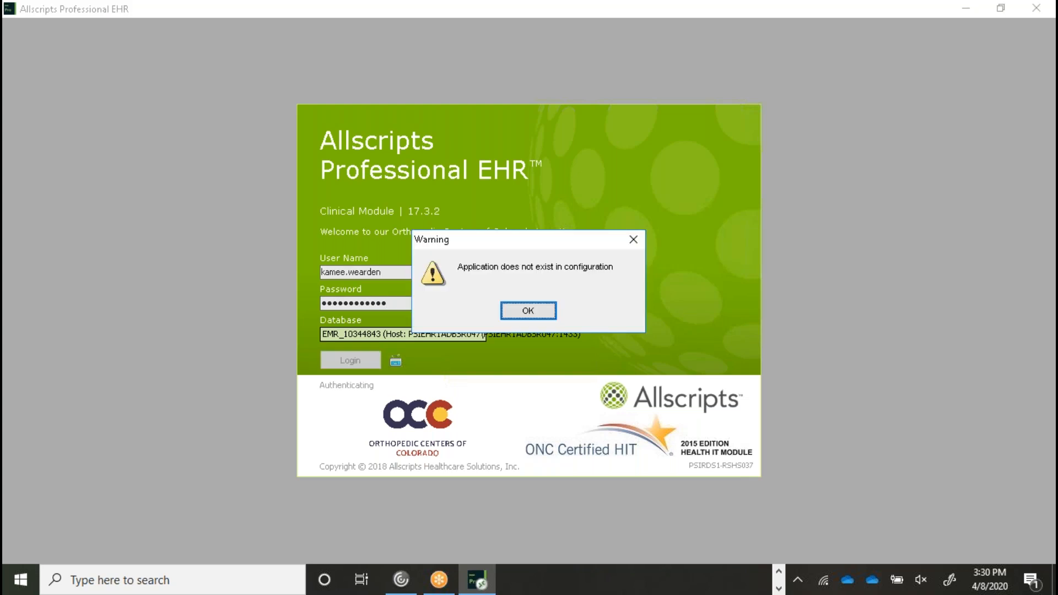
pyautogui.click(537, 312)
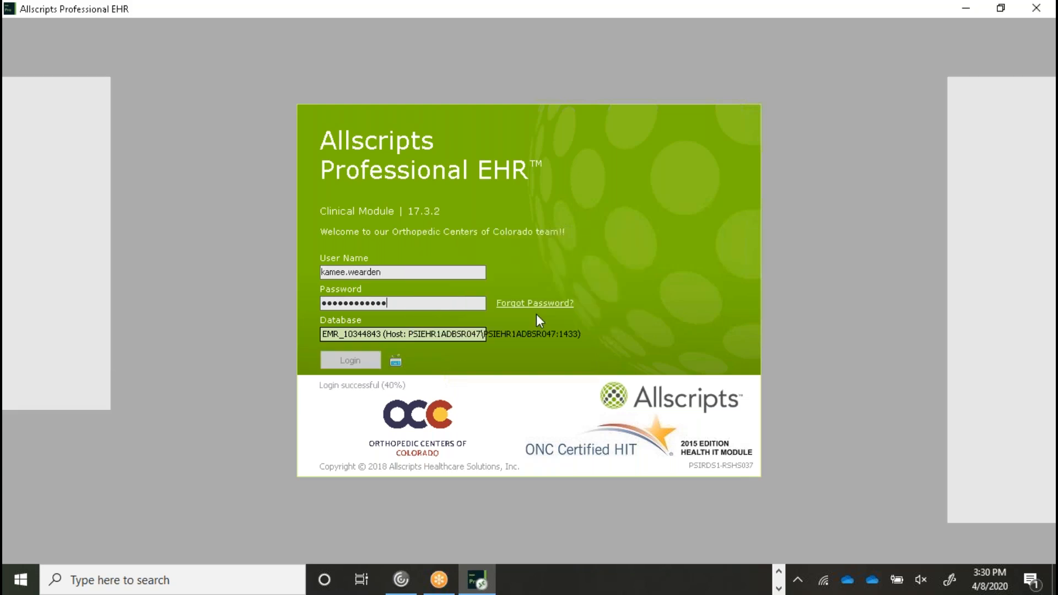